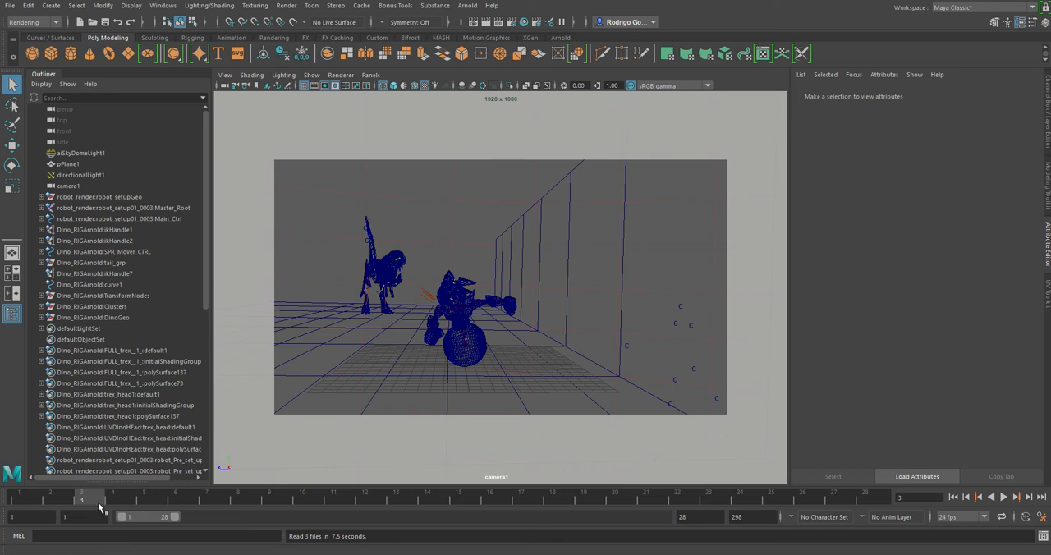
# Step: Scrub through the animation and set the render output to exr image format with Merge AOVs enabled
pyautogui.moveTo(21, 500); pyautogui.dragTo(230, 510)
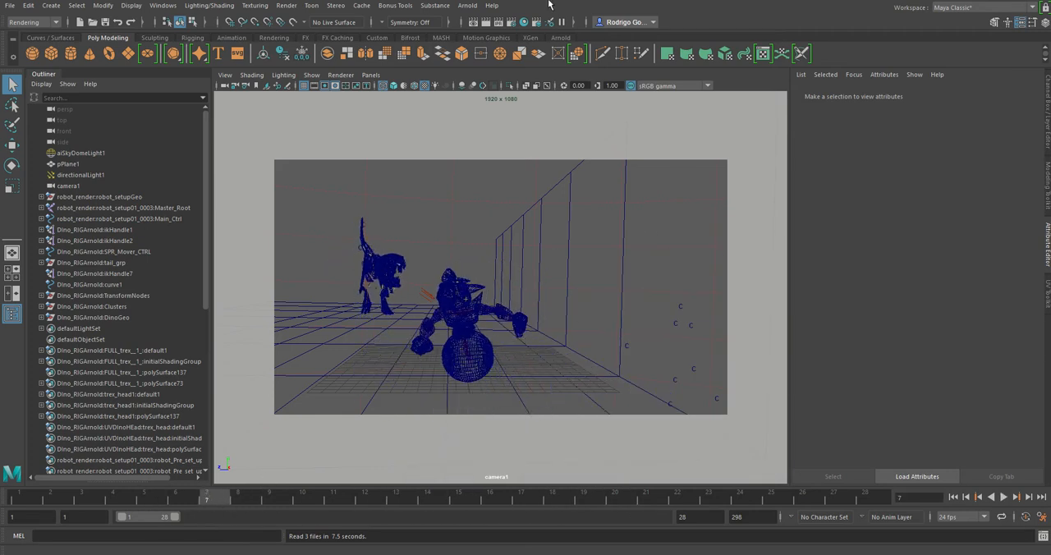
pyautogui.click(512, 22)
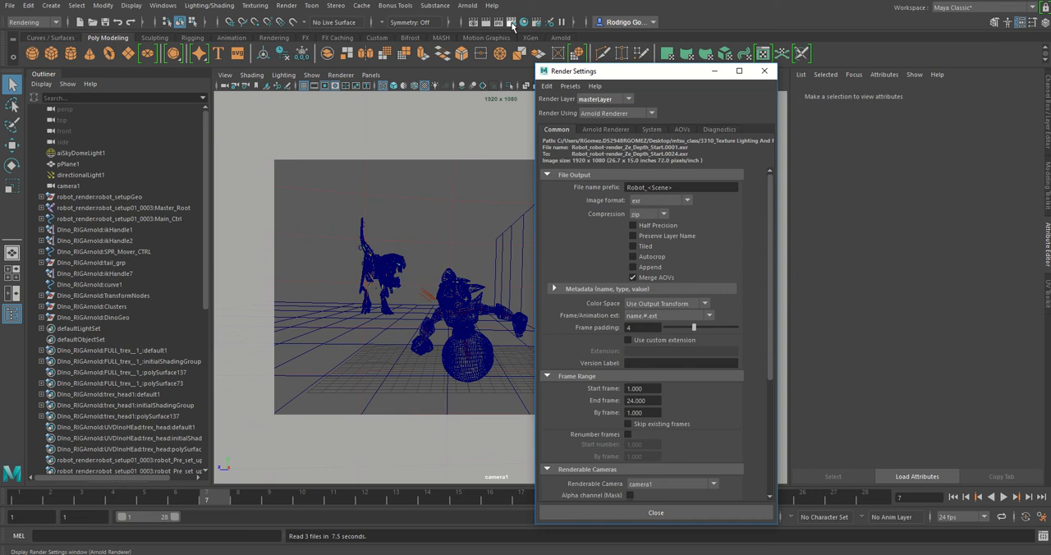
pyautogui.click(673, 186)
pyautogui.click(651, 200)
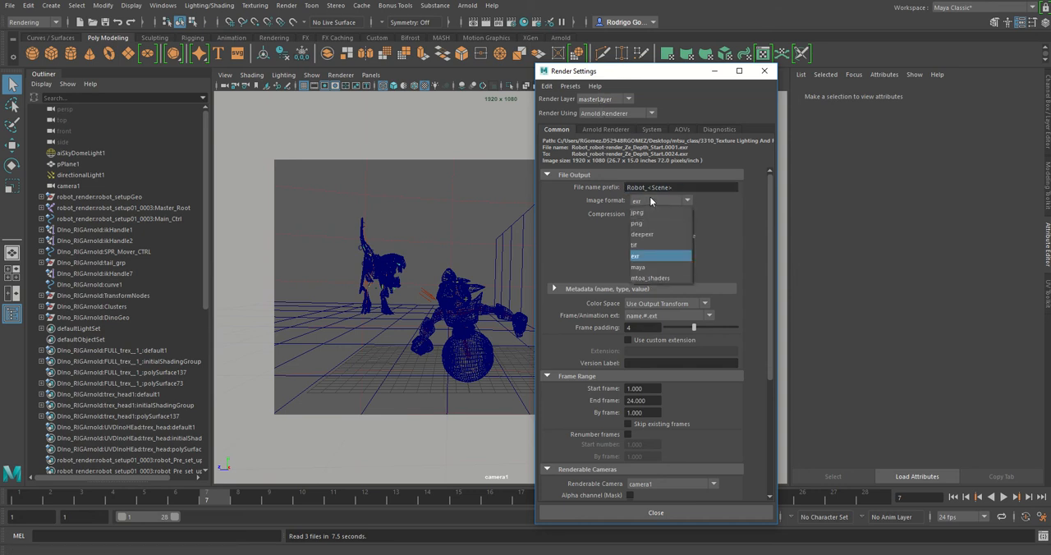
pyautogui.click(643, 260)
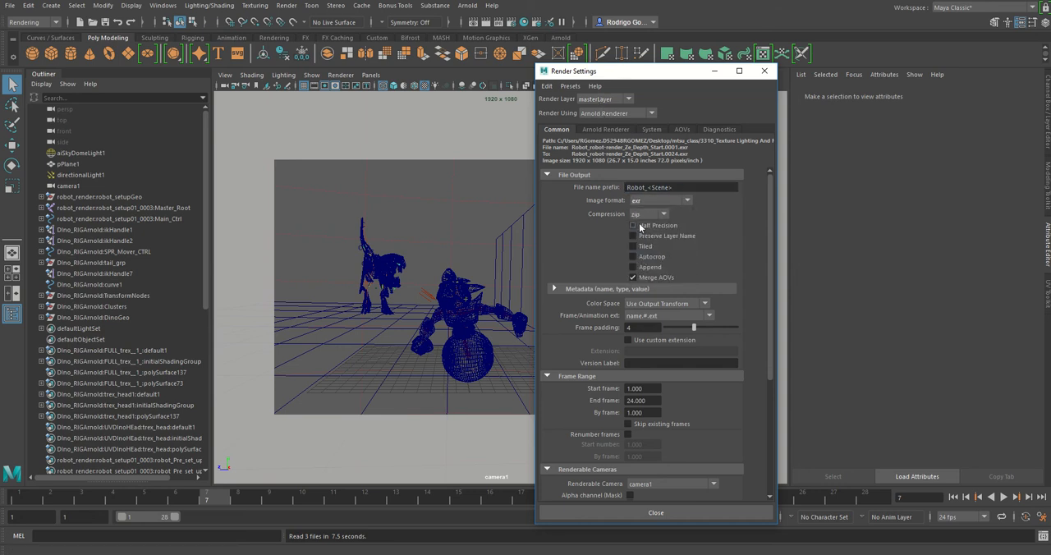
pyautogui.click(633, 277)
pyautogui.scroll(-3, 648, 370)
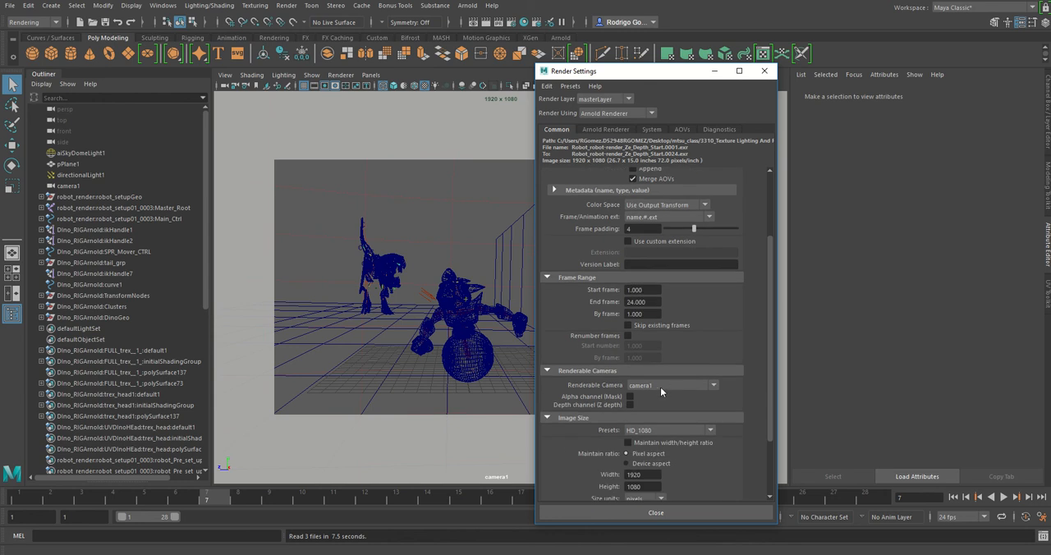
# Step: Add the Z AOV to the active AOVs in the render settings
pyautogui.click(680, 129)
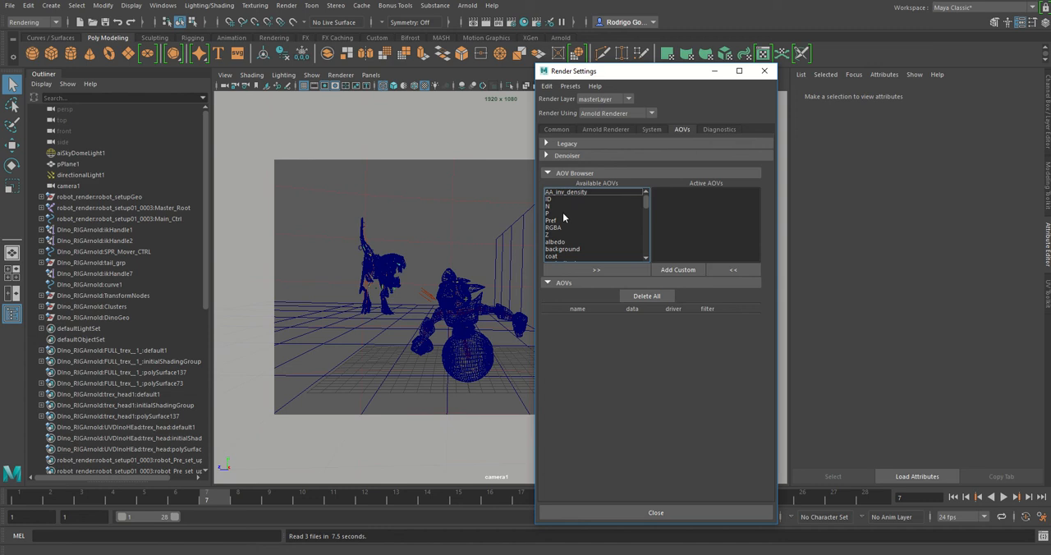
pyautogui.click(551, 236)
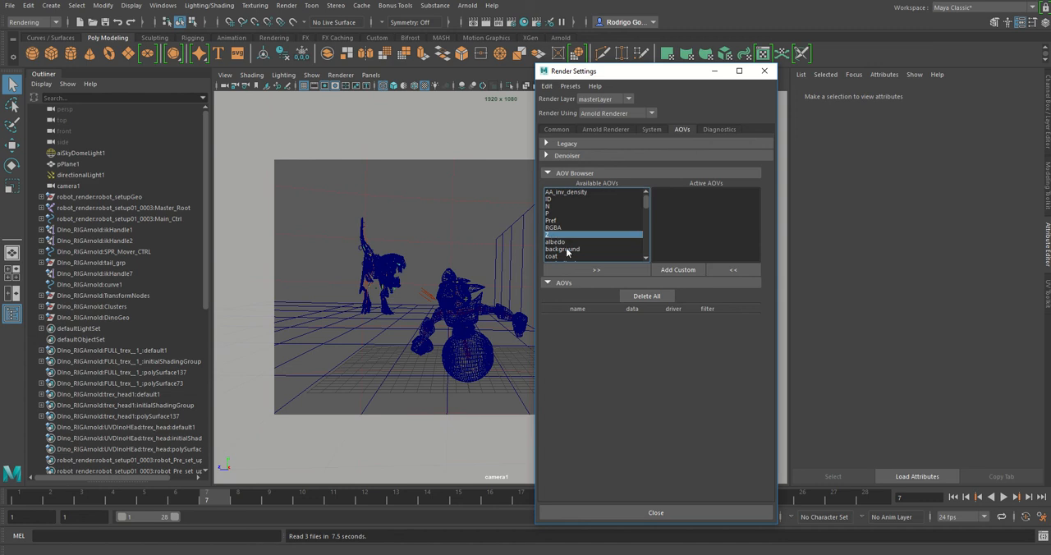
pyautogui.click(596, 269)
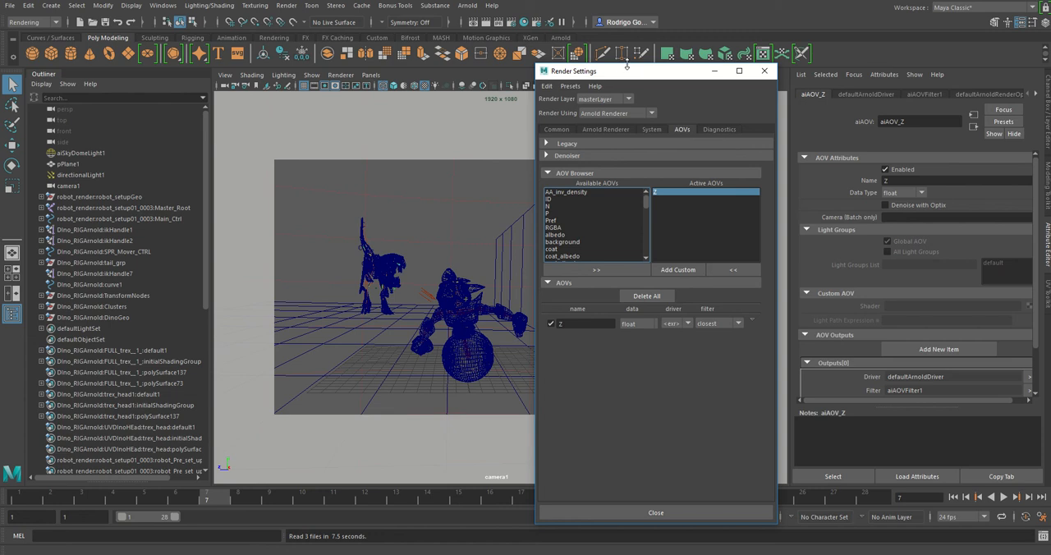
# Step: Select the Z AOV's output driver to view its settings, and return to the common render settings
pyautogui.moveTo(627, 65); pyautogui.dragTo(563, 81)
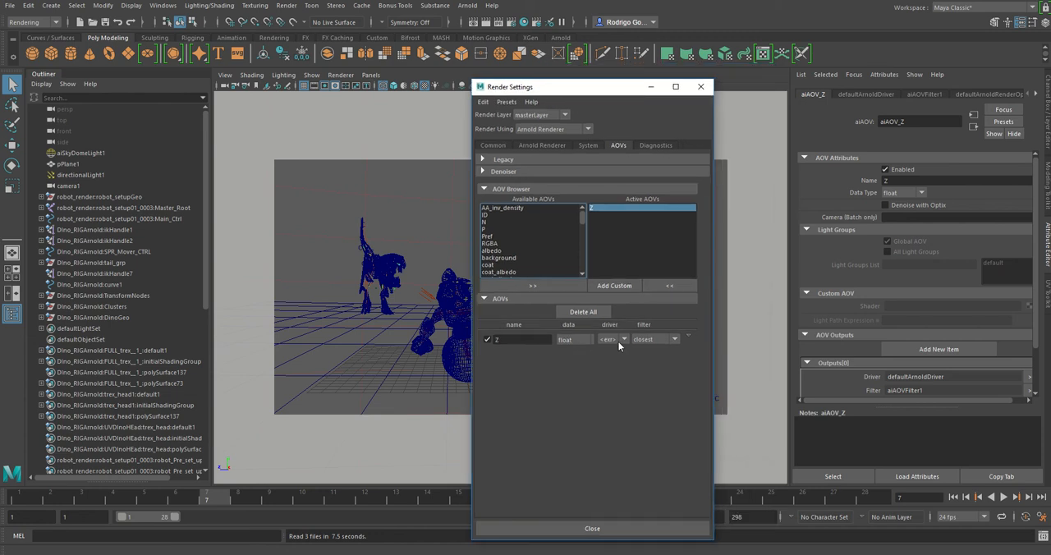
pyautogui.click(688, 337)
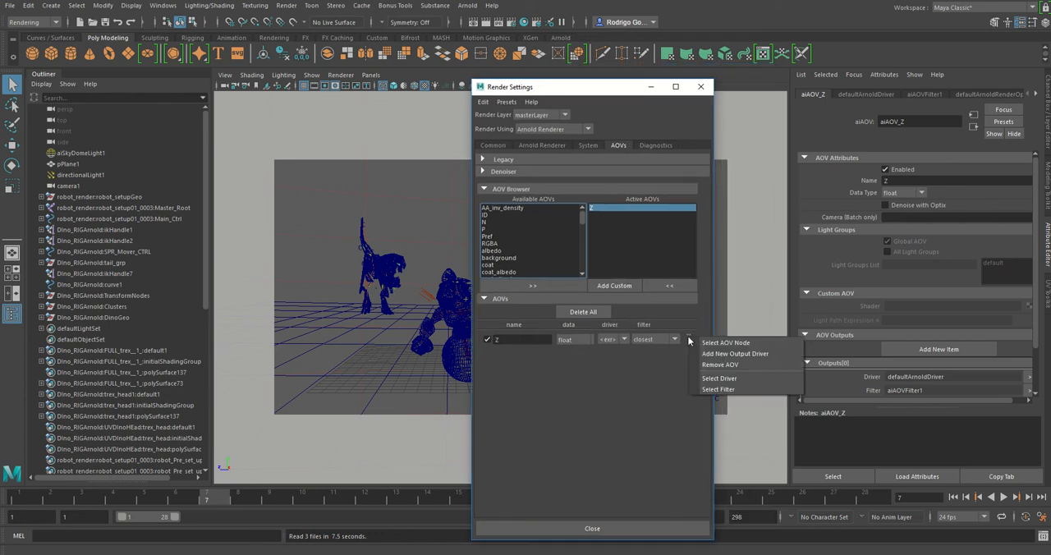
pyautogui.click(724, 378)
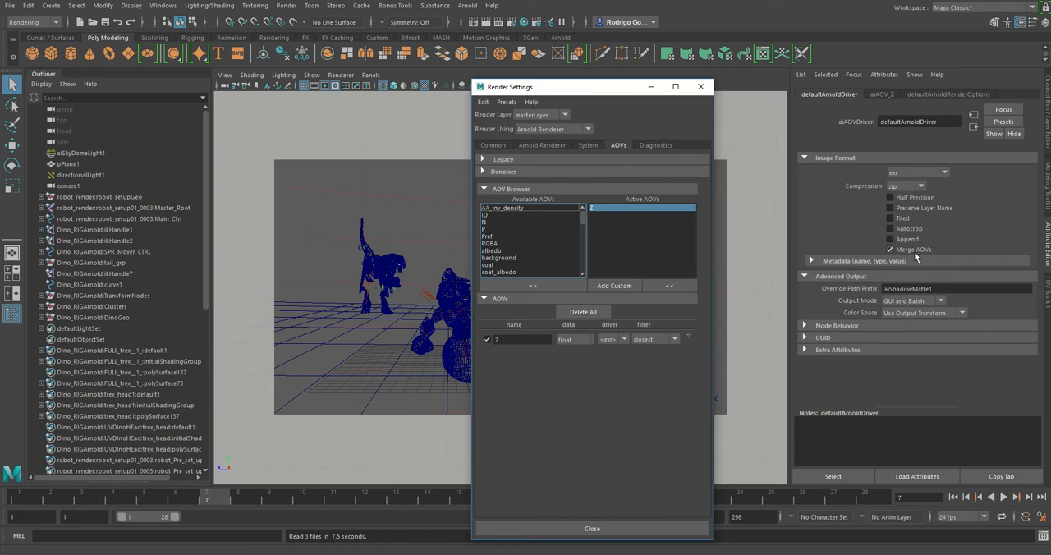
pyautogui.click(493, 145)
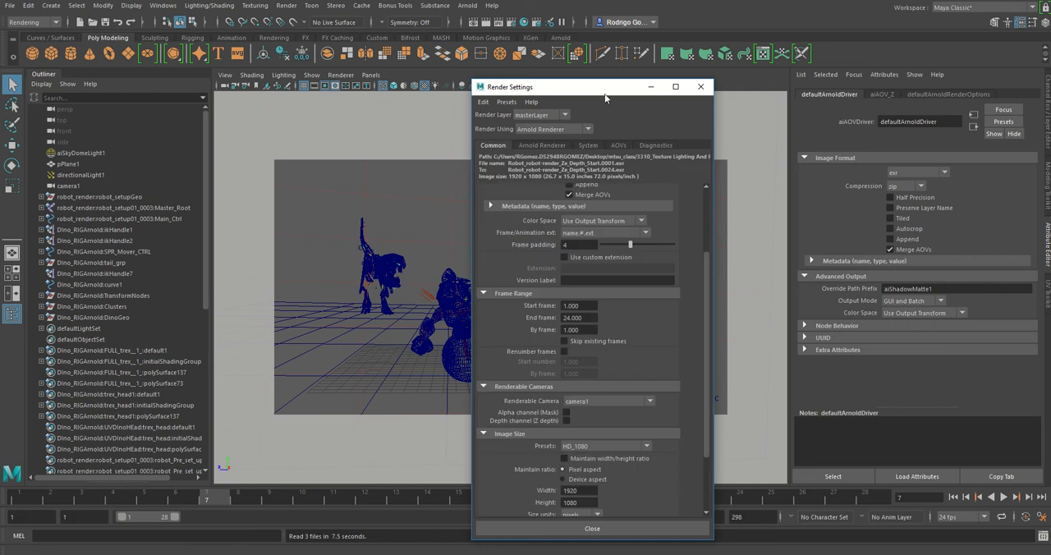
pyautogui.moveTo(605, 94); pyautogui.dragTo(189, 101)
# Step: Save the scene, continue past the student version notice, and clear the selection in the viewport
pyautogui.click(10, 5)
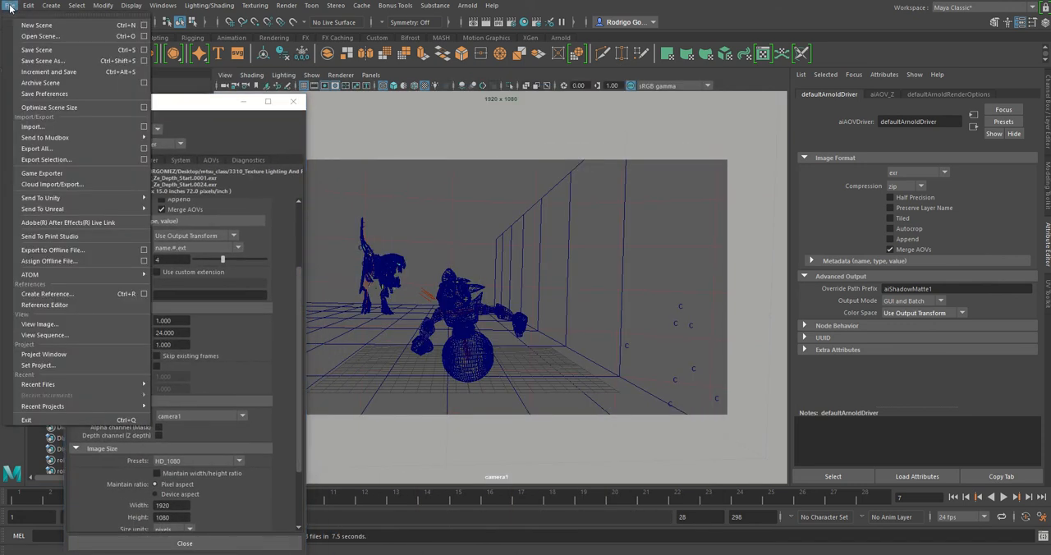
pyautogui.click(45, 54)
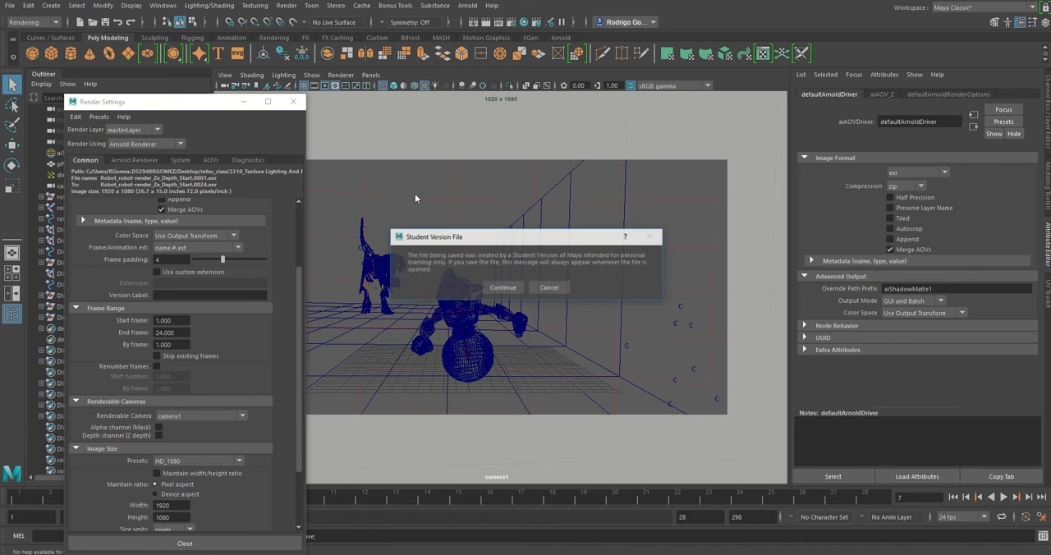
pyautogui.click(495, 287)
pyautogui.click(495, 287)
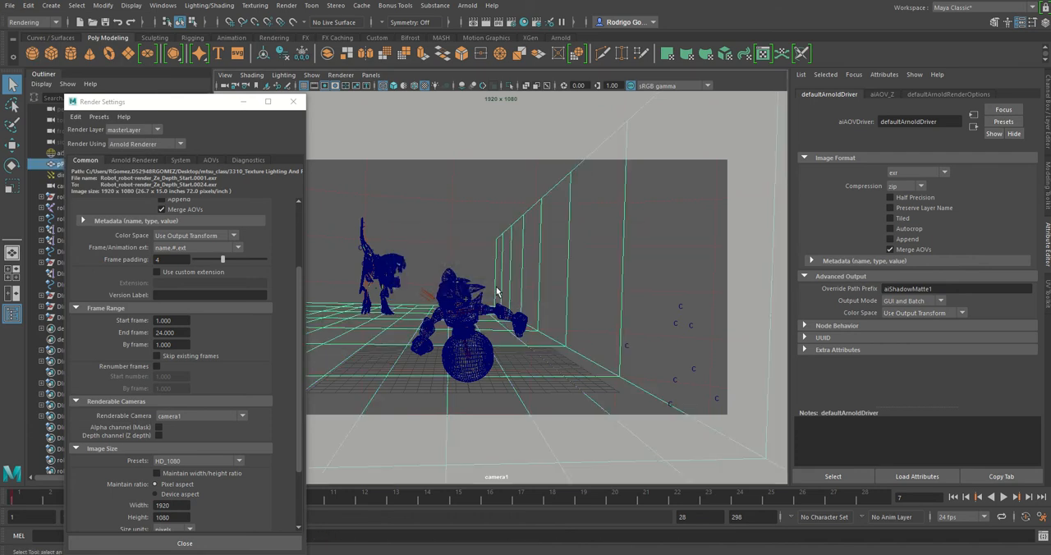
pyautogui.click(474, 239)
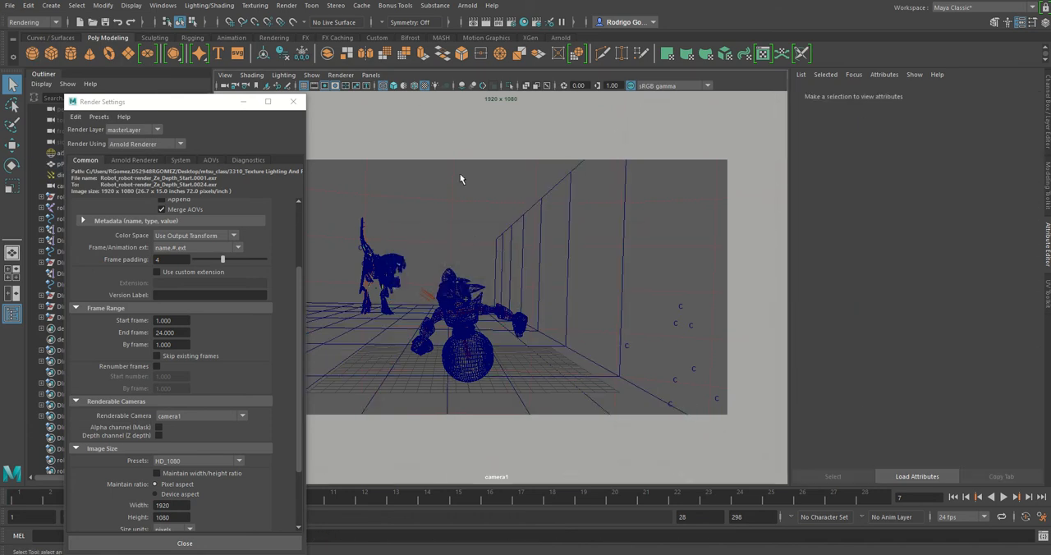
# Step: Render the sequence of frames 1 to 24 from the Render Sequence options and close them
pyautogui.click(286, 5)
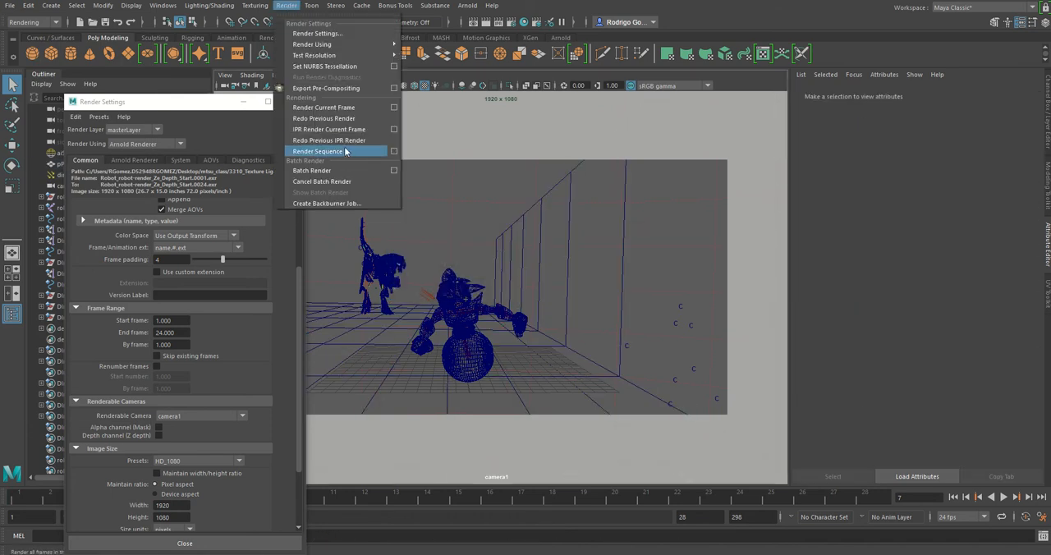
pyautogui.click(393, 151)
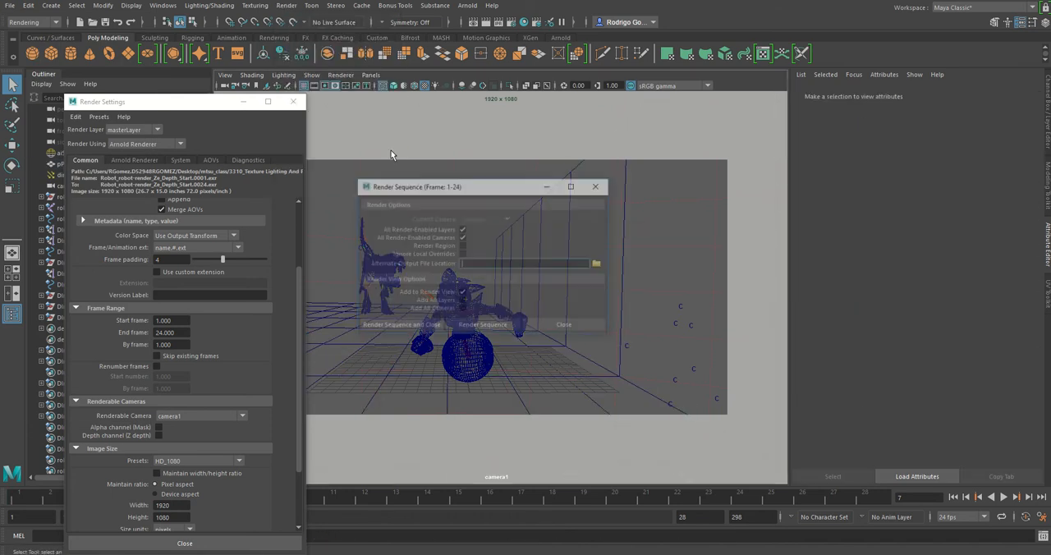
pyautogui.click(403, 330)
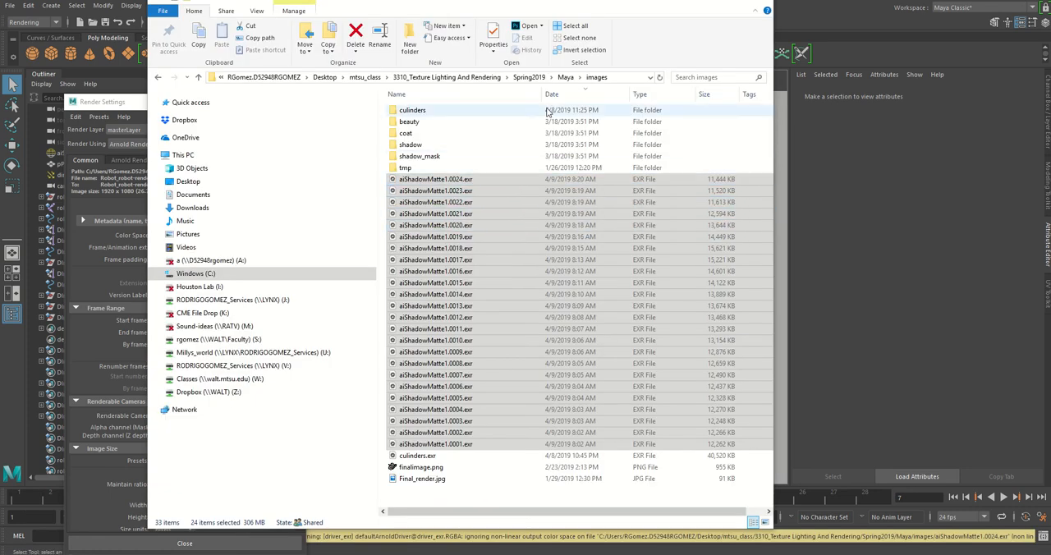
# Step: Move the EXR frames aiShadowMatte1.0001 to aiShadowMatte1.0024 from the Maya images folder into the Z folder under Z_Depth_Mask_Practice/images
pyautogui.click(570, 79)
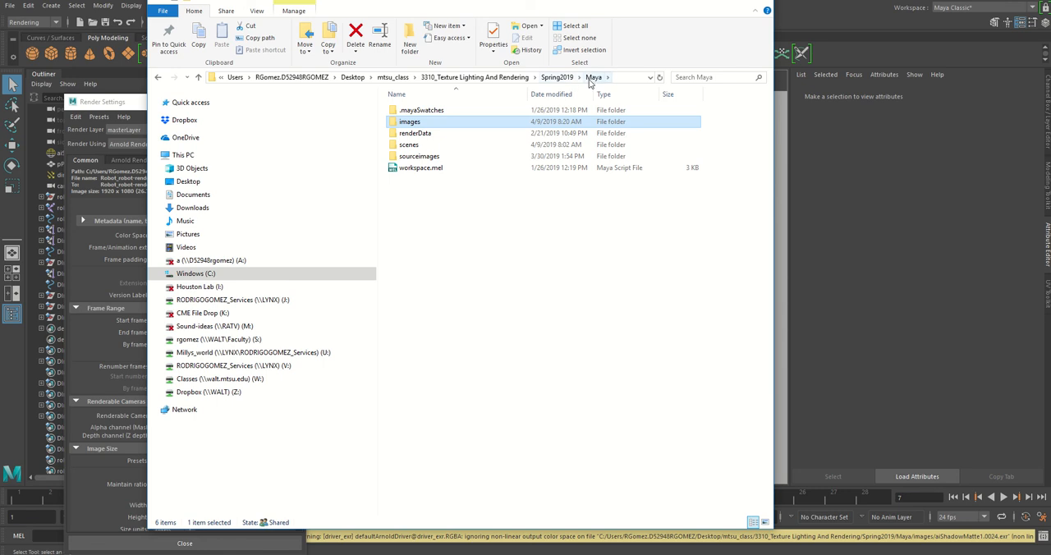
pyautogui.click(592, 80)
pyautogui.doubleClick(413, 124)
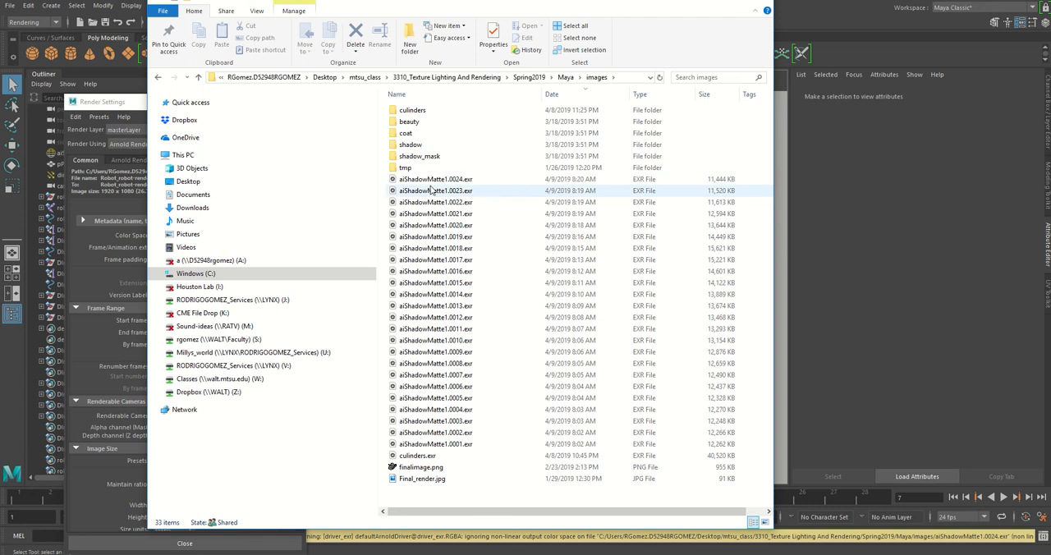
pyautogui.click(450, 443)
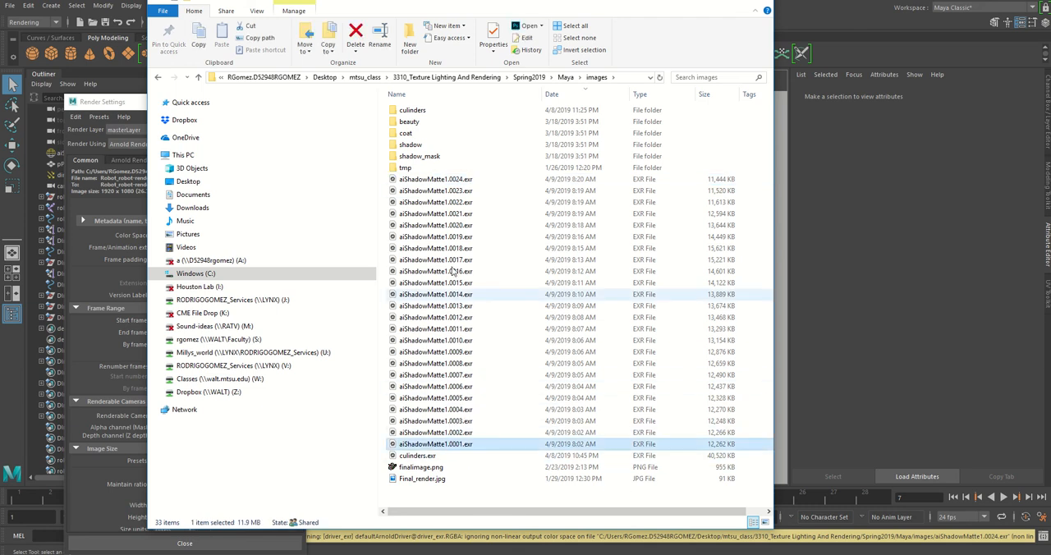
pyautogui.keyDown('shift'); pyautogui.click(450, 181); pyautogui.keyUp('shift')
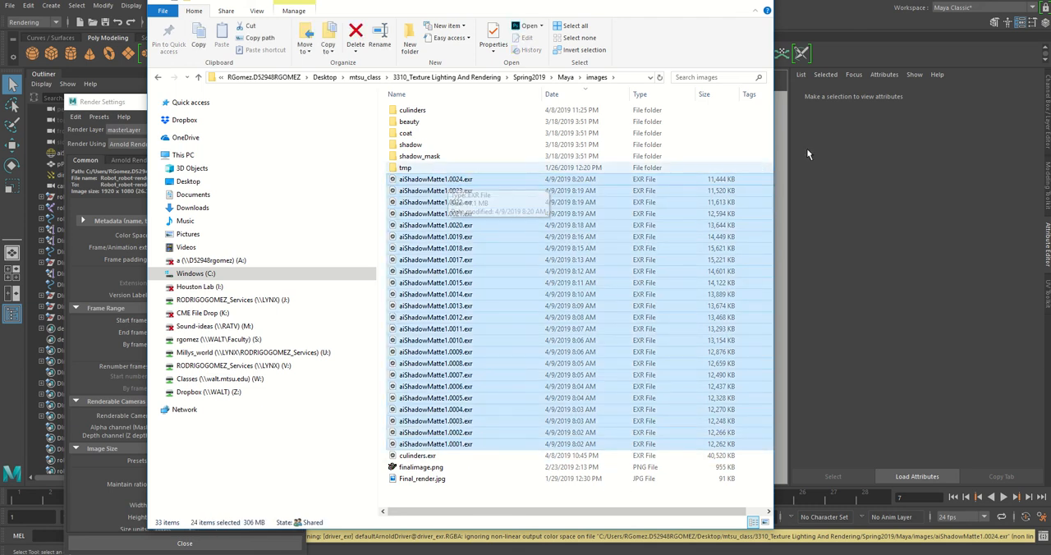
pyautogui.moveTo(1050, 102); pyautogui.dragTo(764, 25)
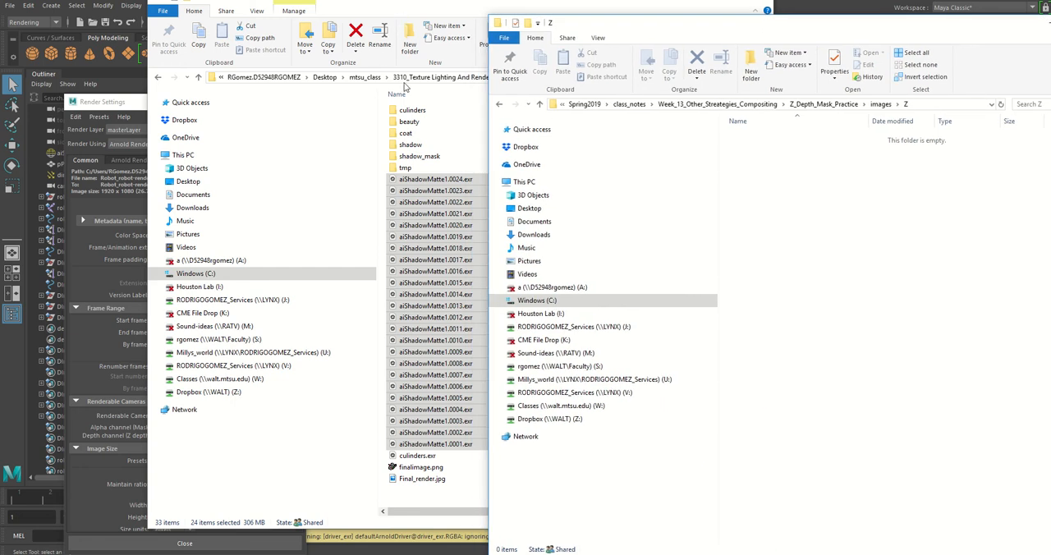
pyautogui.moveTo(416, 193); pyautogui.dragTo(838, 253)
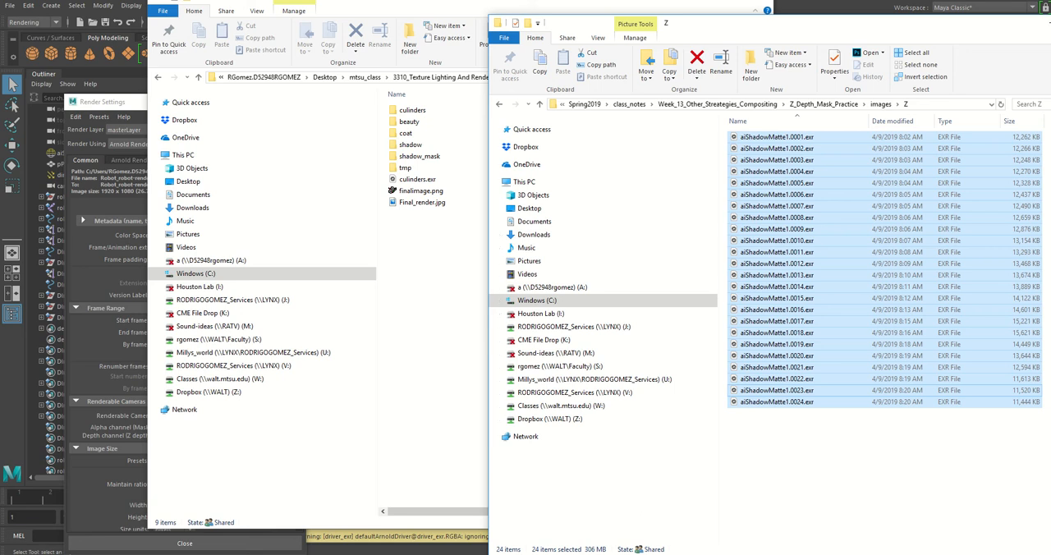
# Step: Switch to After Effects and create a composition named zDepth with the HDTV 1080 24 preset
pyautogui.hotkey('alt', 'Tab')
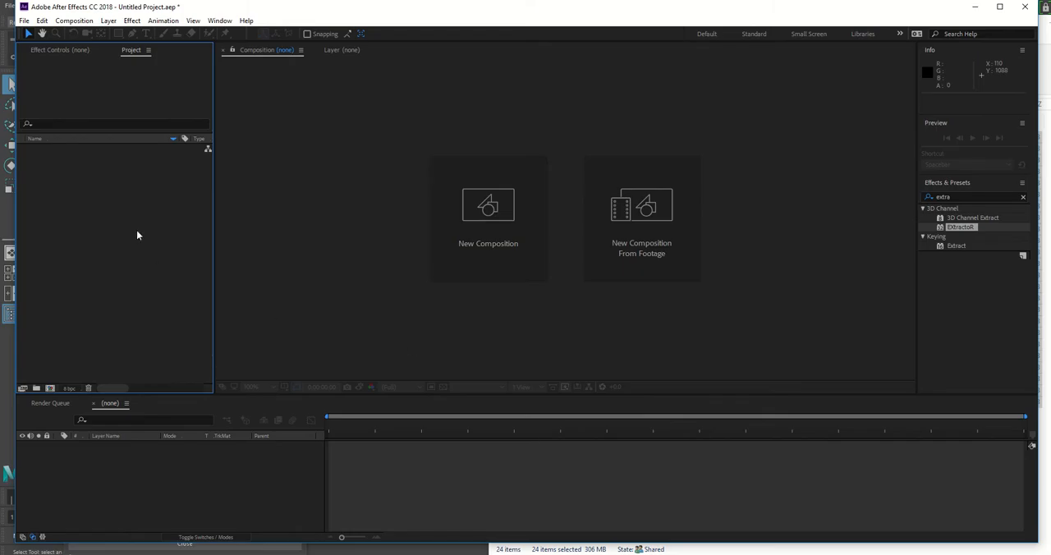
pyautogui.moveTo(335, 14); pyautogui.dragTo(323, 16)
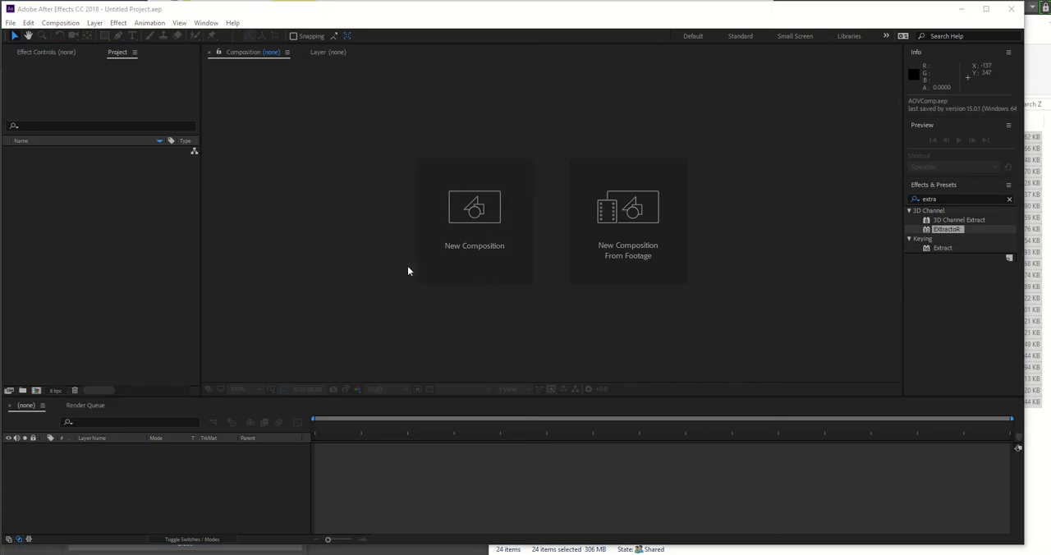
pyautogui.click(463, 215)
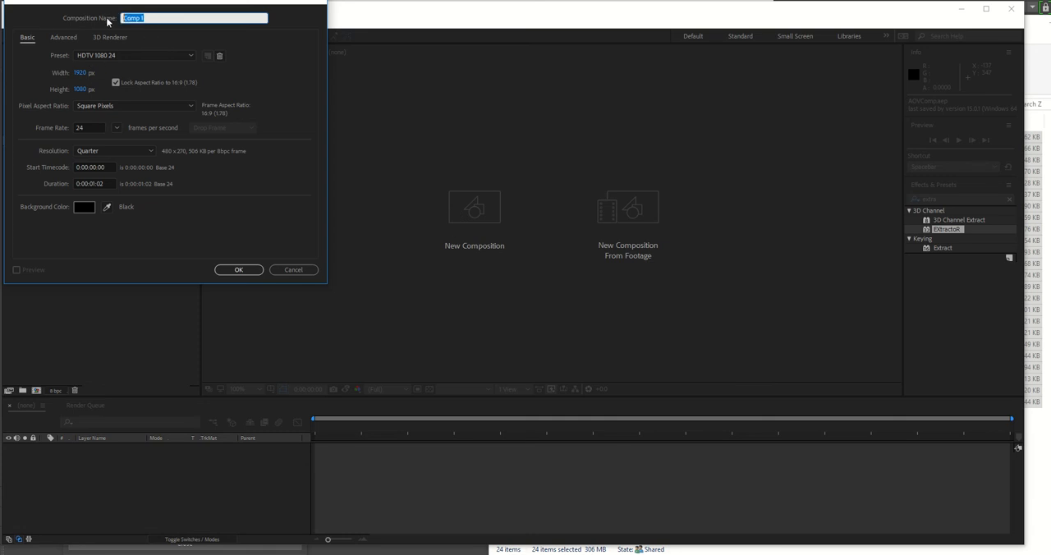
pyautogui.write('zDepth')
pyautogui.click(248, 271)
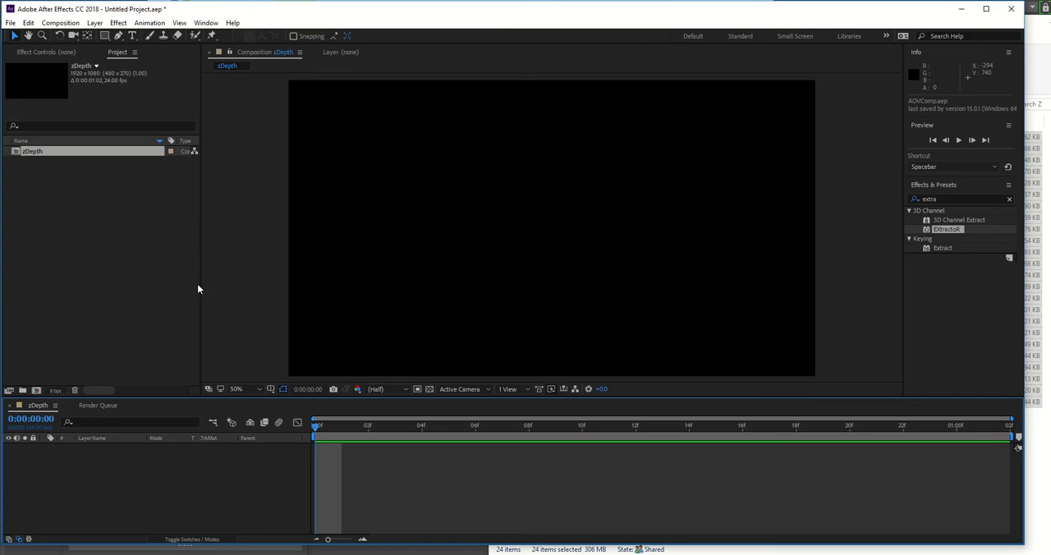
# Step: Start a file import and browse to Spring2019/class_notes/Week_13_Other_Streategies_Compositing/Z_Depth_Mask_Practice/images/Z
pyautogui.click(95, 225)
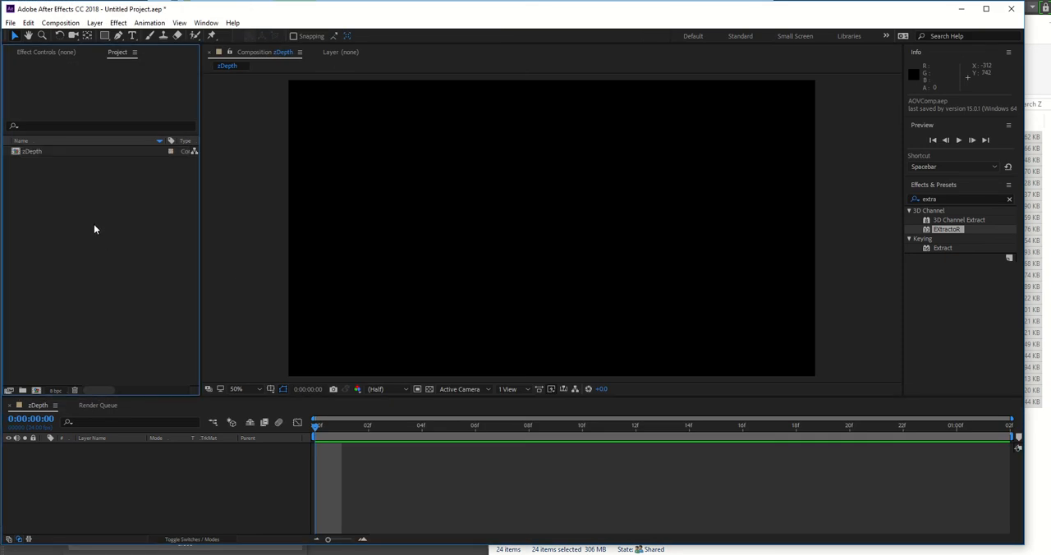
pyautogui.click(10, 22)
pyautogui.moveTo(31, 177)
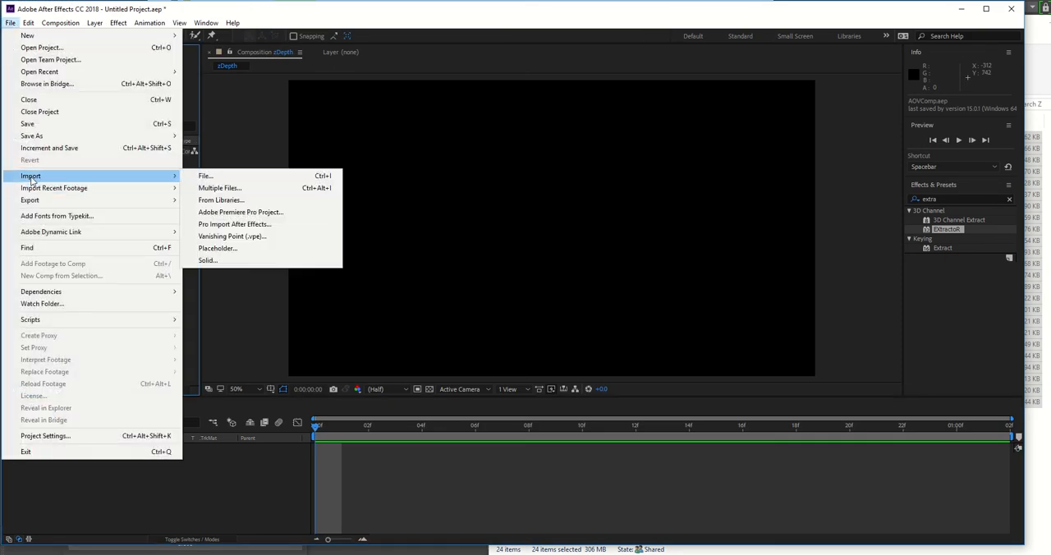
pyautogui.click(223, 177)
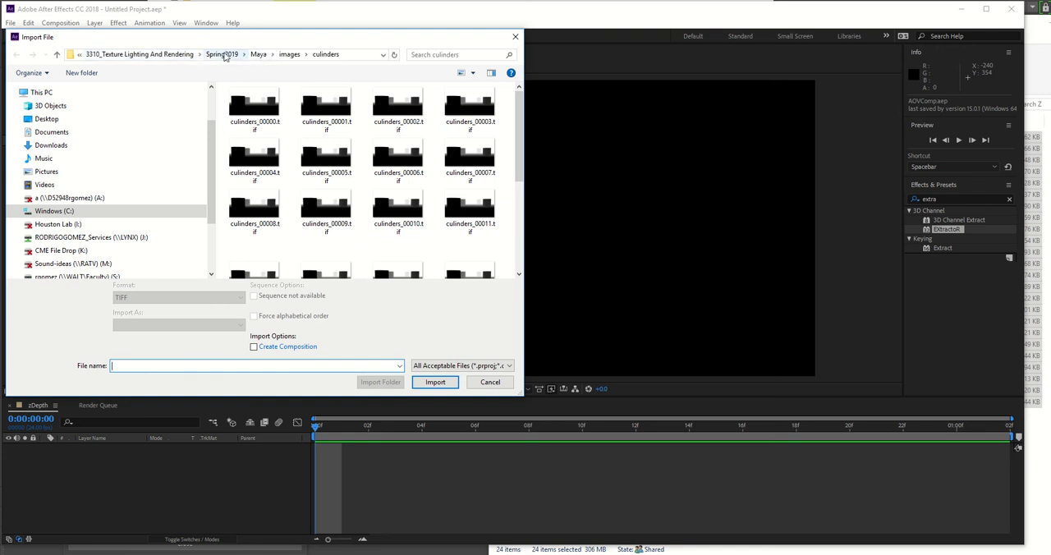
pyautogui.click(222, 54)
pyautogui.doubleClick(250, 105)
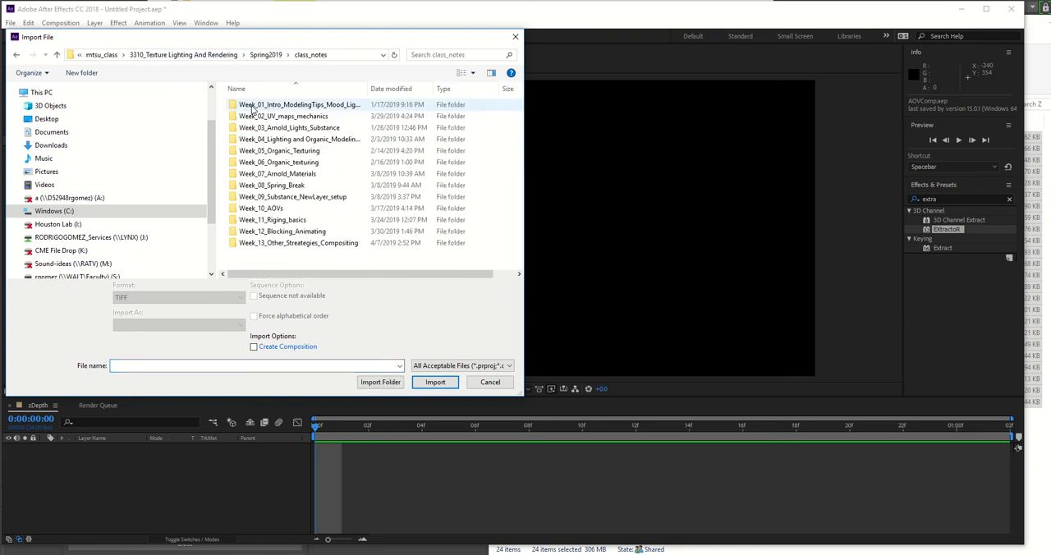
pyautogui.doubleClick(289, 243)
pyautogui.doubleClick(261, 129)
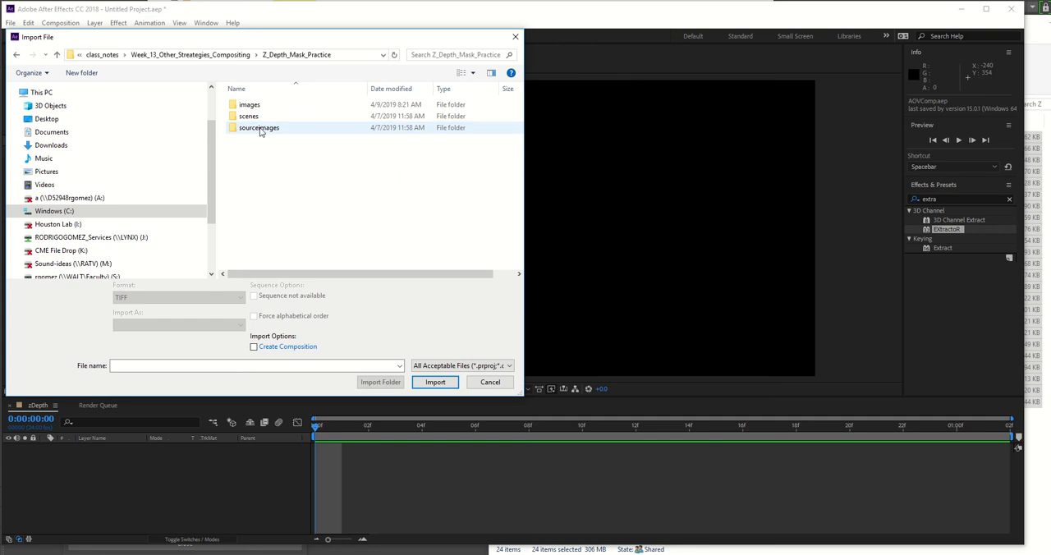
pyautogui.doubleClick(249, 105)
pyautogui.doubleClick(244, 108)
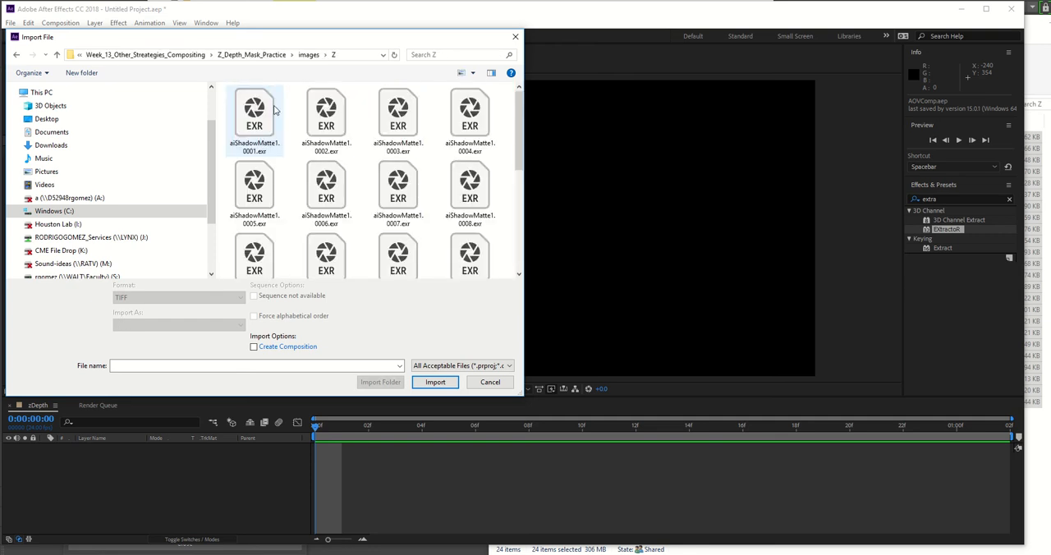
# Step: Import aiShadowMatte1.0001.exr as an OpenEXR sequence of footage and add it as a layer in the zDepth composition
pyautogui.click(262, 113)
pyautogui.click(276, 298)
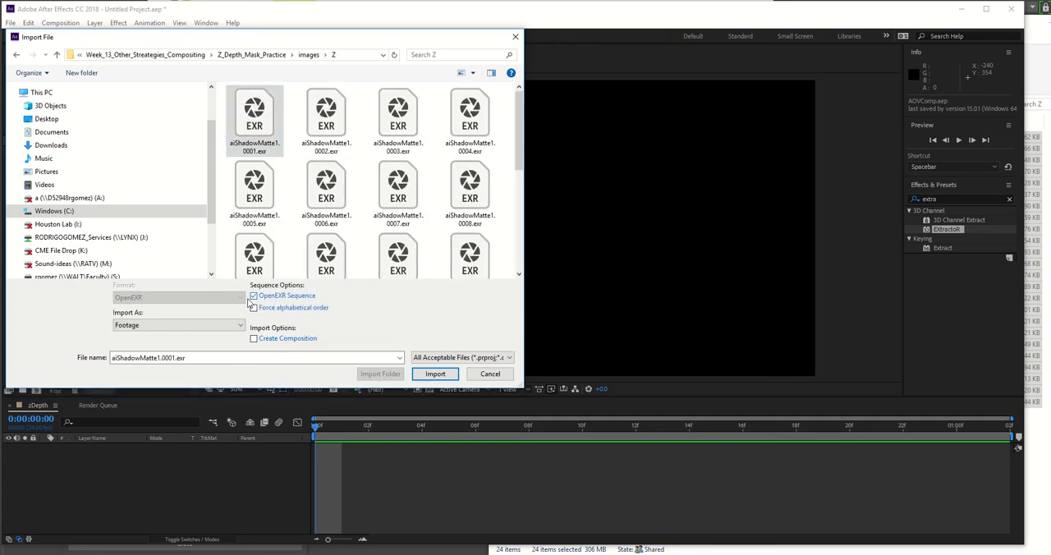
pyautogui.click(435, 373)
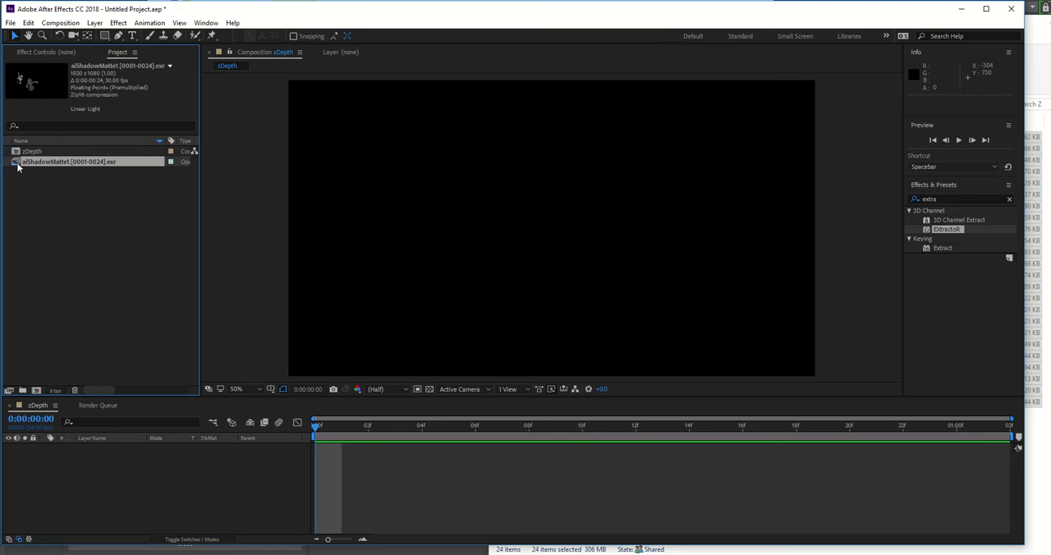
pyautogui.moveTo(13, 164); pyautogui.dragTo(69, 491)
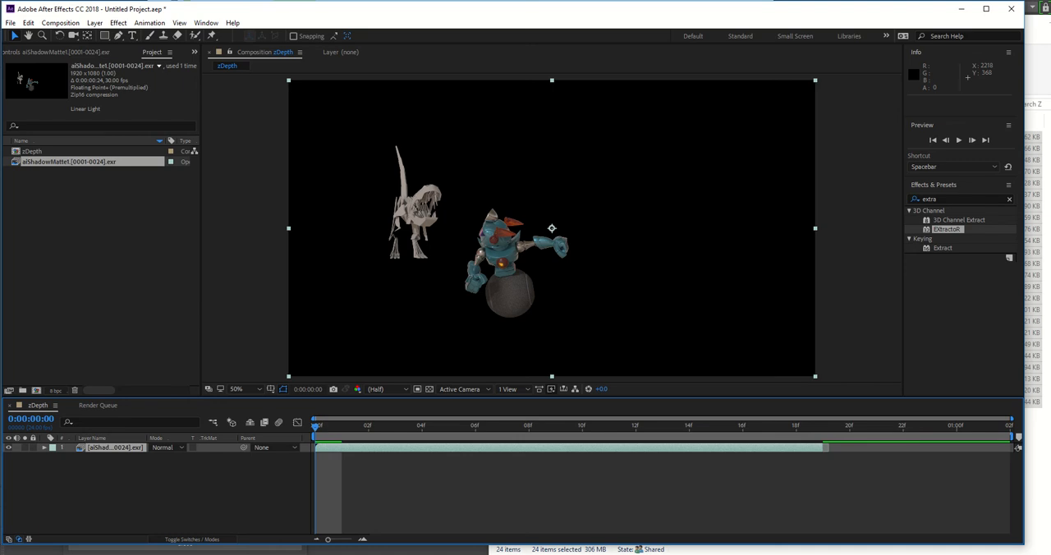
# Step: Import warehouse_Correction.tif from the Z_Depth_Mask_Practice images folder and place it beneath the EXR layer in the zDepth composition
pyautogui.hotkey('alt', 'Tab')
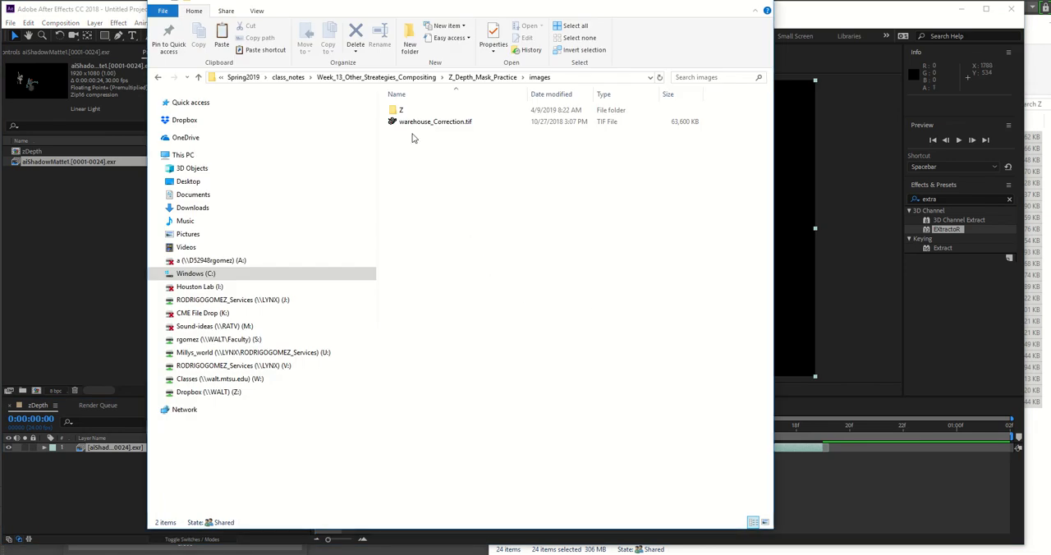
pyautogui.moveTo(419, 121); pyautogui.dragTo(51, 287)
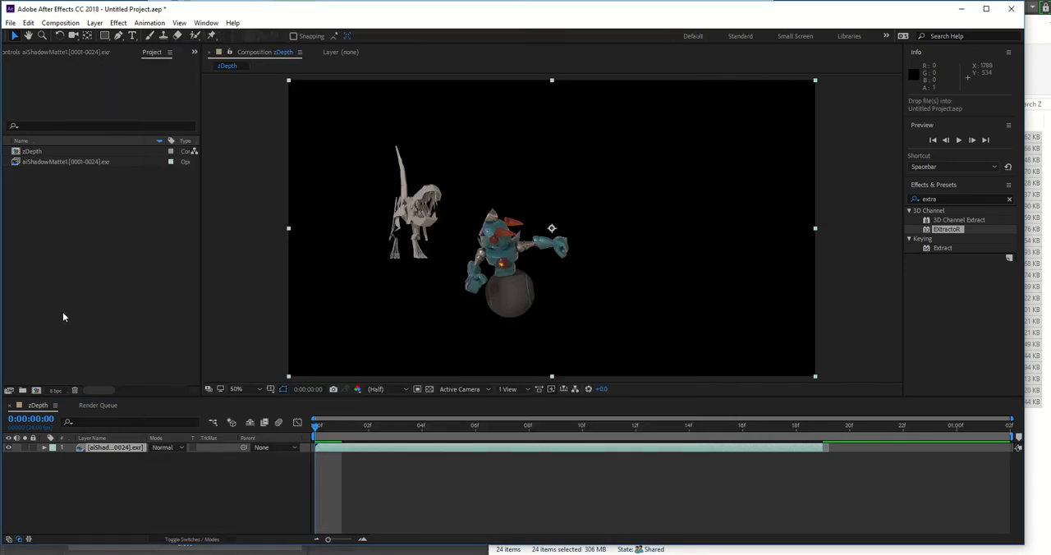
pyautogui.moveTo(63, 312); pyautogui.dragTo(63, 312)
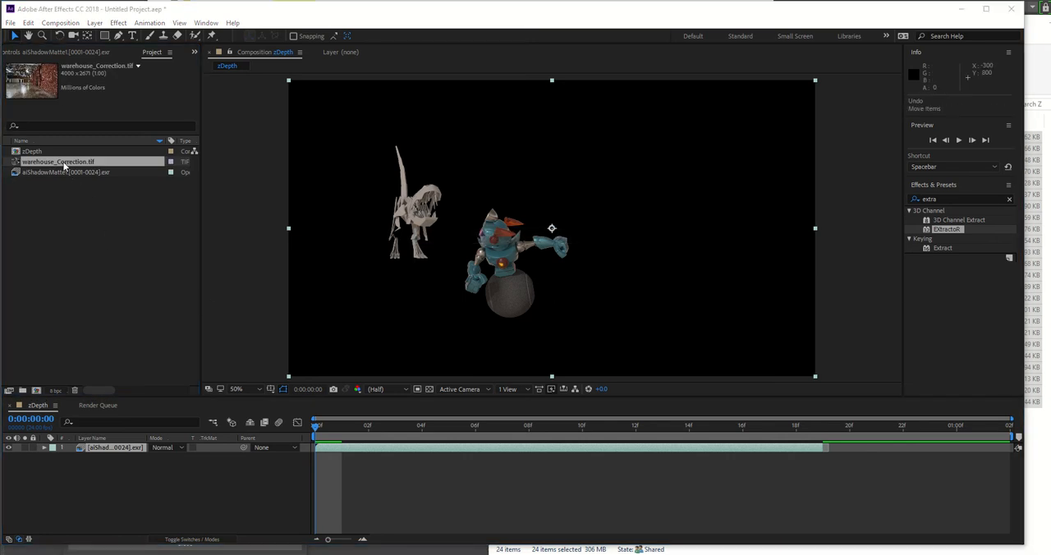
pyautogui.moveTo(64, 164); pyautogui.dragTo(101, 498)
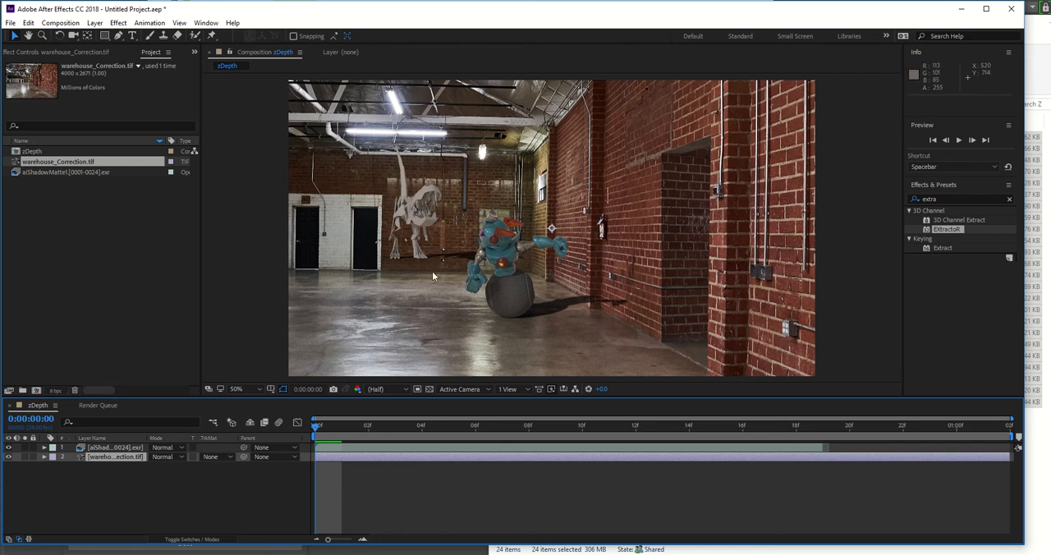
# Step: Shift the warehouse background layer up by setting its vertical position to 428
pyautogui.click(44, 457)
pyautogui.click(54, 466)
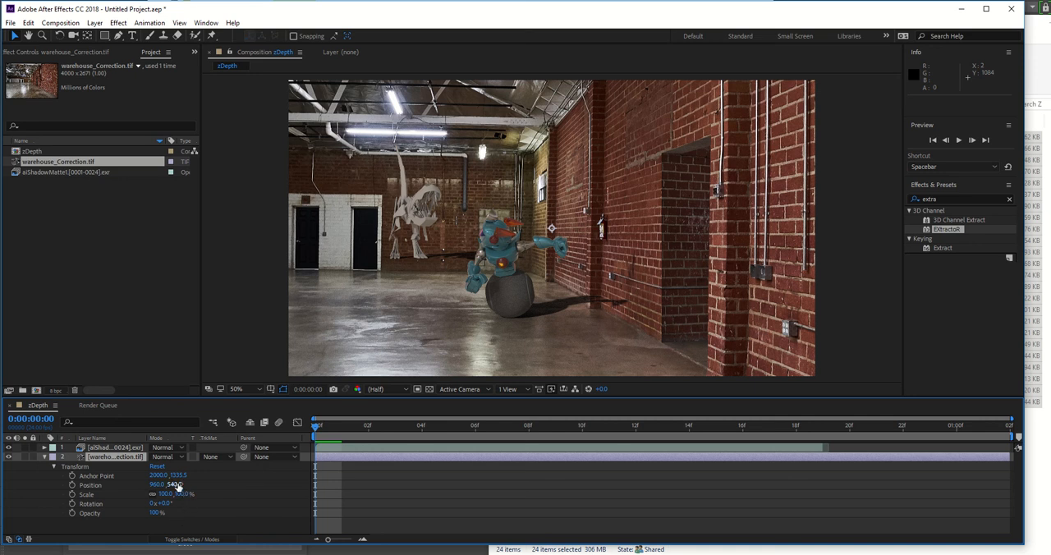
pyautogui.moveTo(179, 486); pyautogui.dragTo(120, 481)
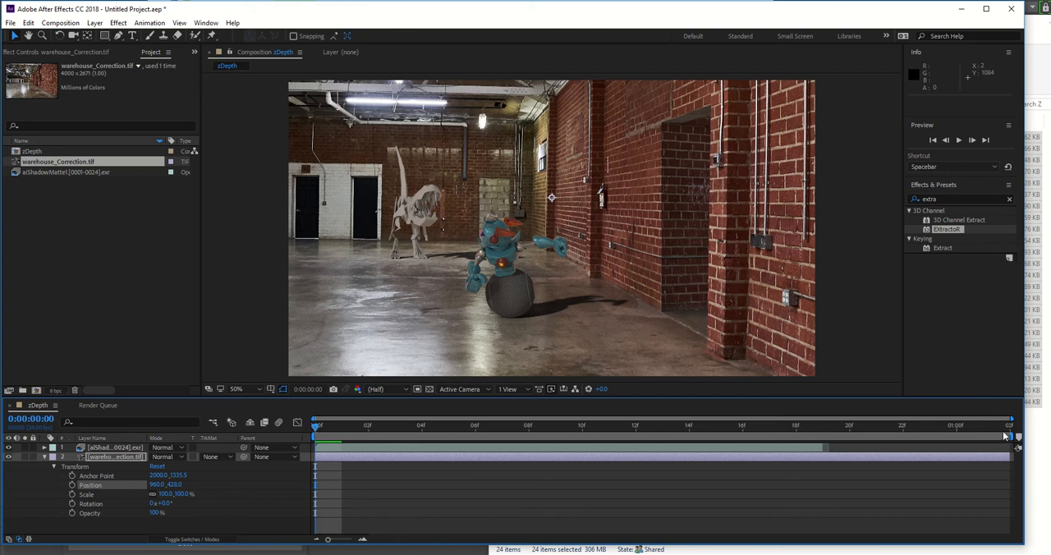
# Step: End the work area at 0:00:00:18 to match the EXR layer, preview the animation, and collapse and deselect the warehouse layer
pyautogui.moveTo(1012, 437); pyautogui.dragTo(830, 445)
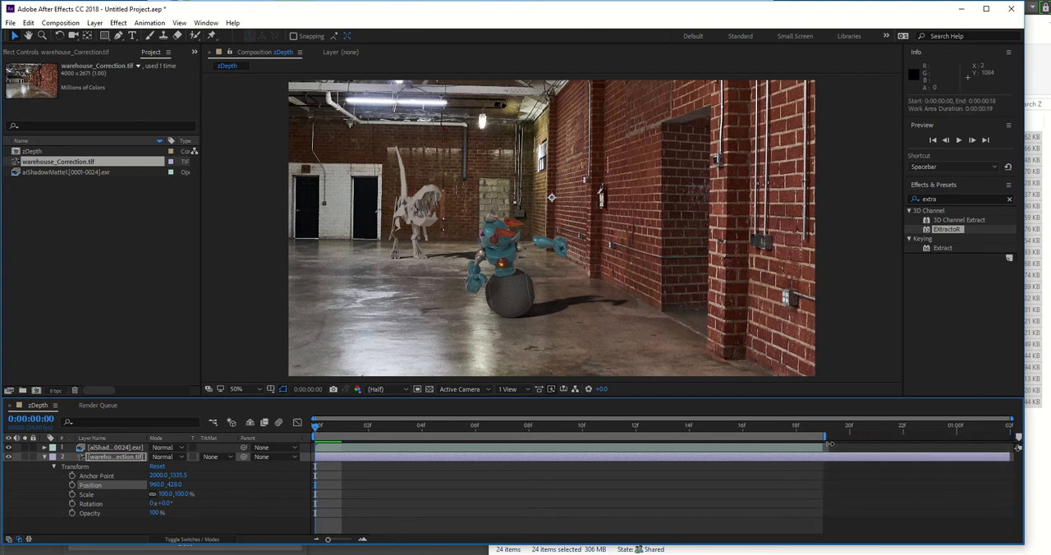
pyautogui.press('space')
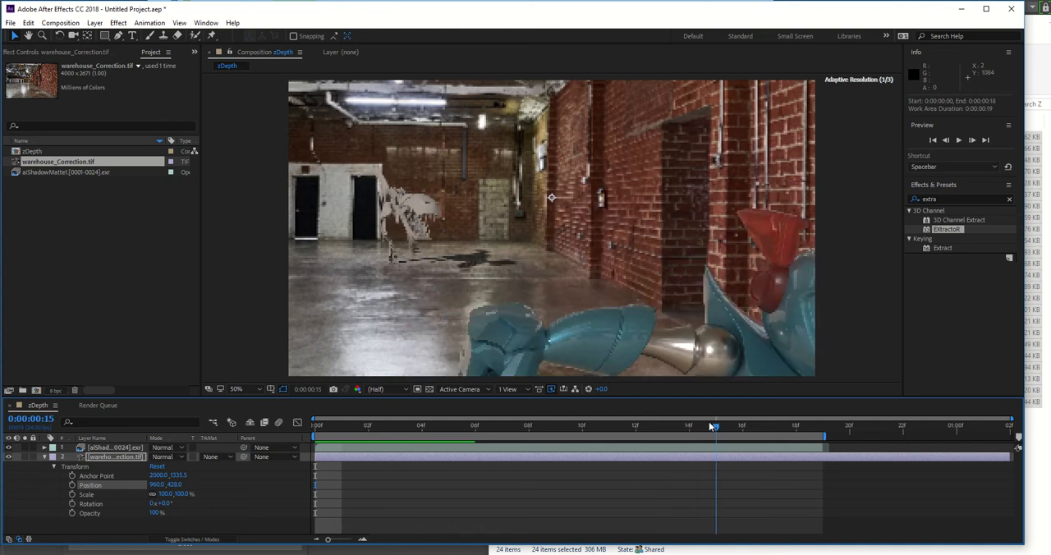
pyautogui.click(573, 427)
pyautogui.moveTo(572, 427); pyautogui.dragTo(421, 427)
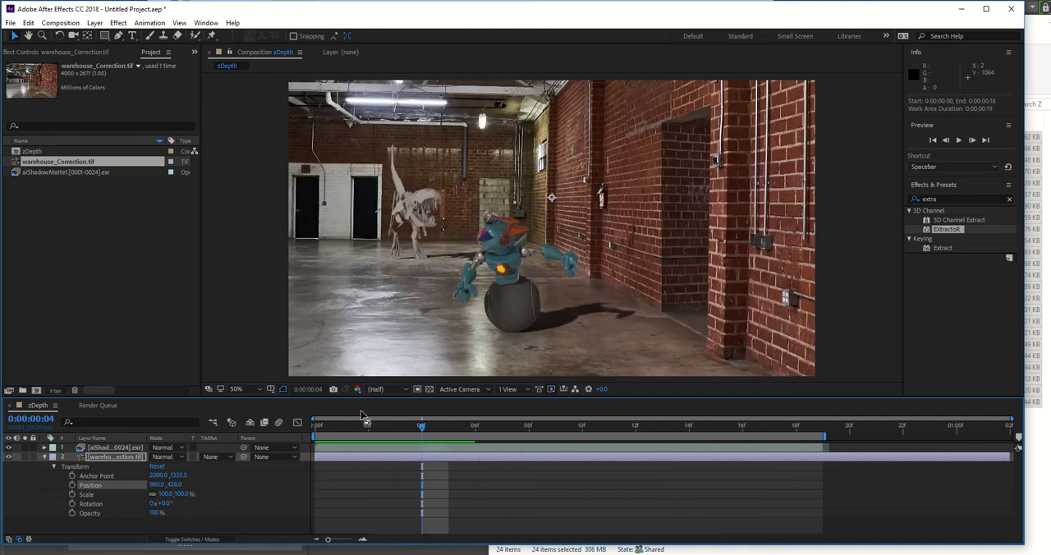
pyautogui.click(45, 458)
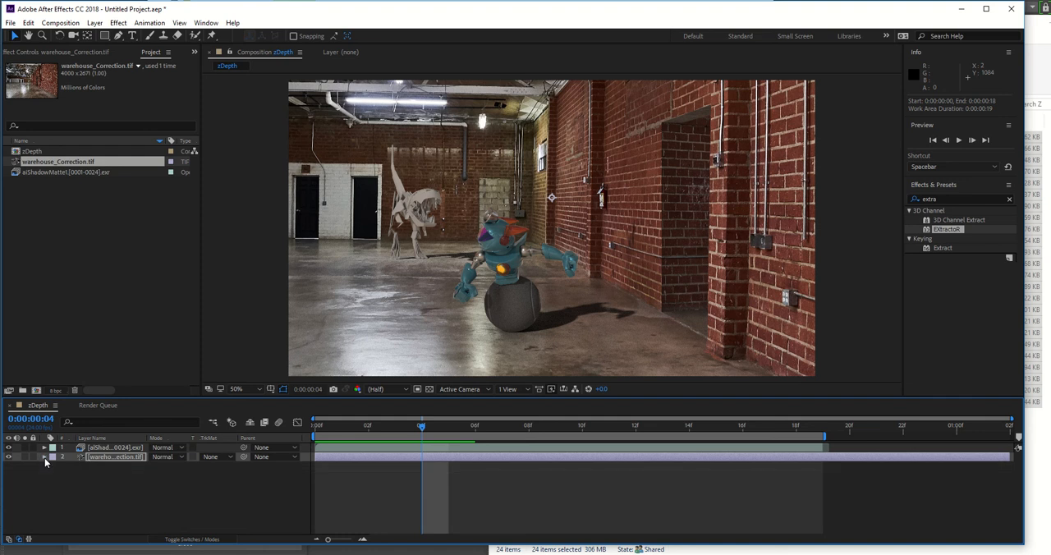
pyautogui.click(106, 486)
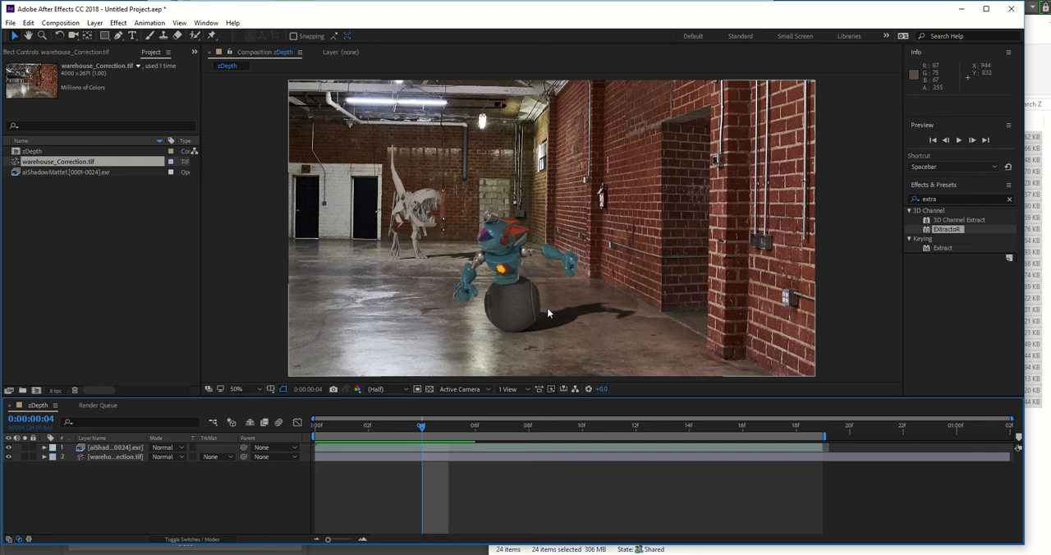
# Step: Create a new composition from the zDepth composition and add the aiShadowMatte1 EXR sequence above its zDepth layer
pyautogui.click(15, 152)
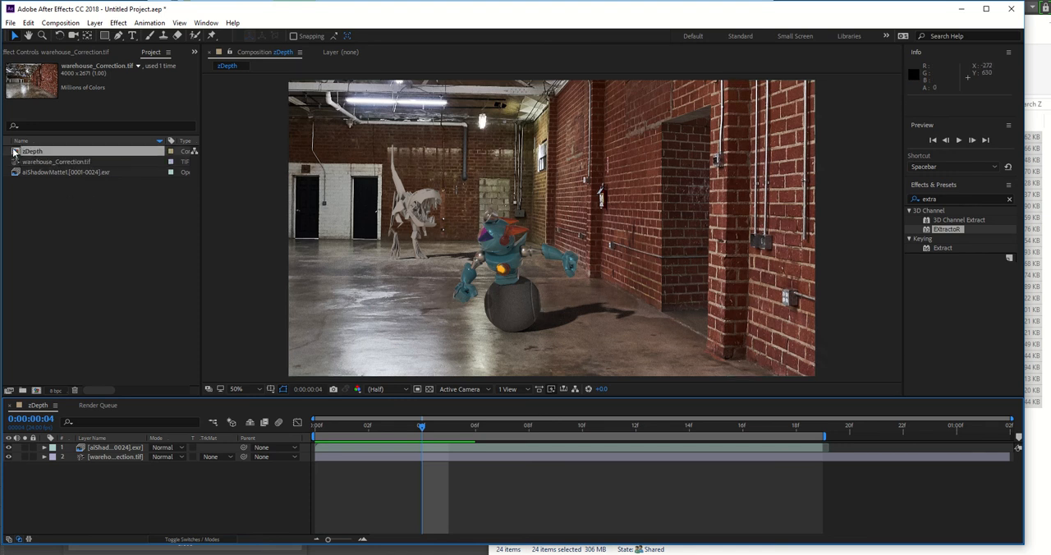
pyautogui.rightClick(16, 152)
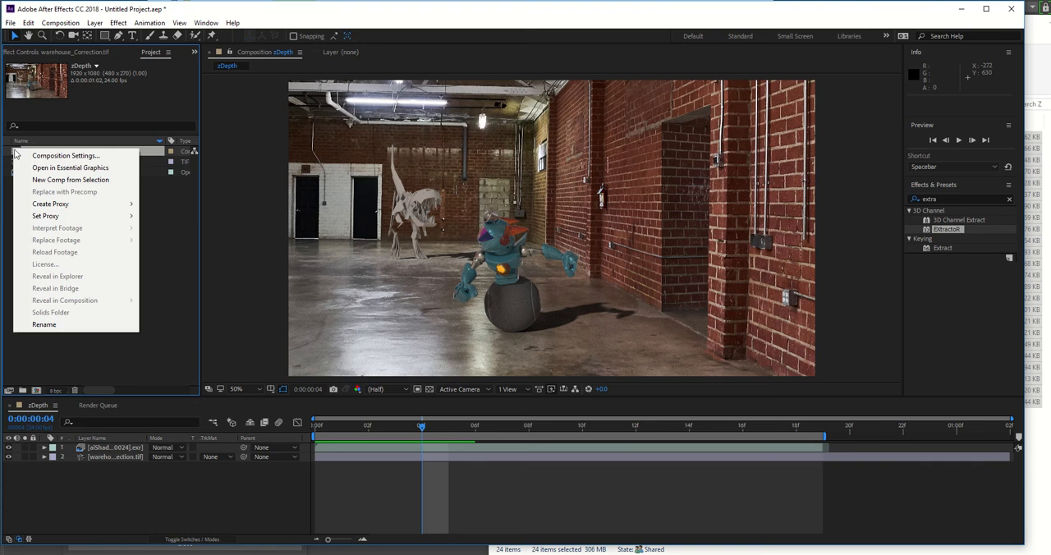
pyautogui.click(80, 180)
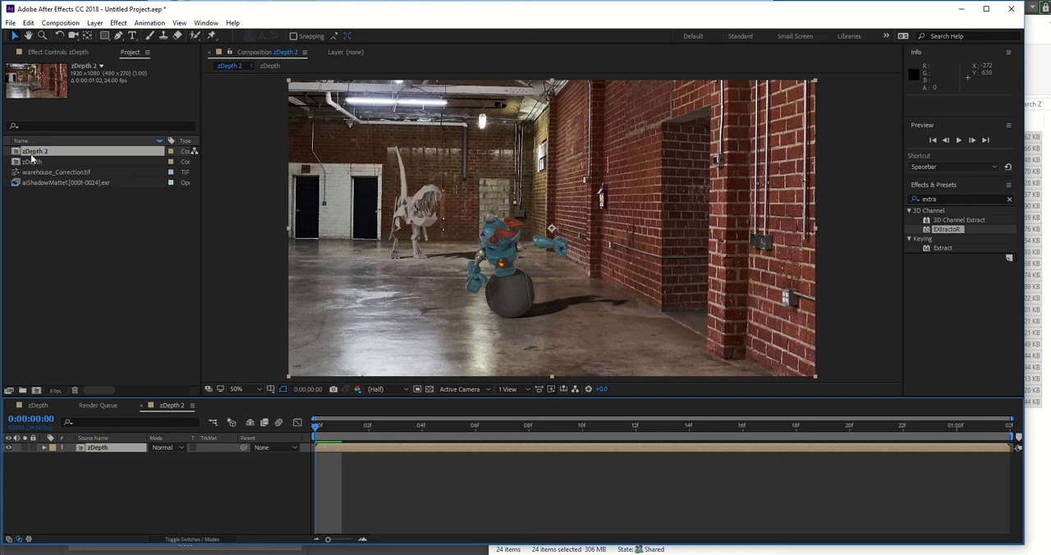
pyautogui.click(95, 474)
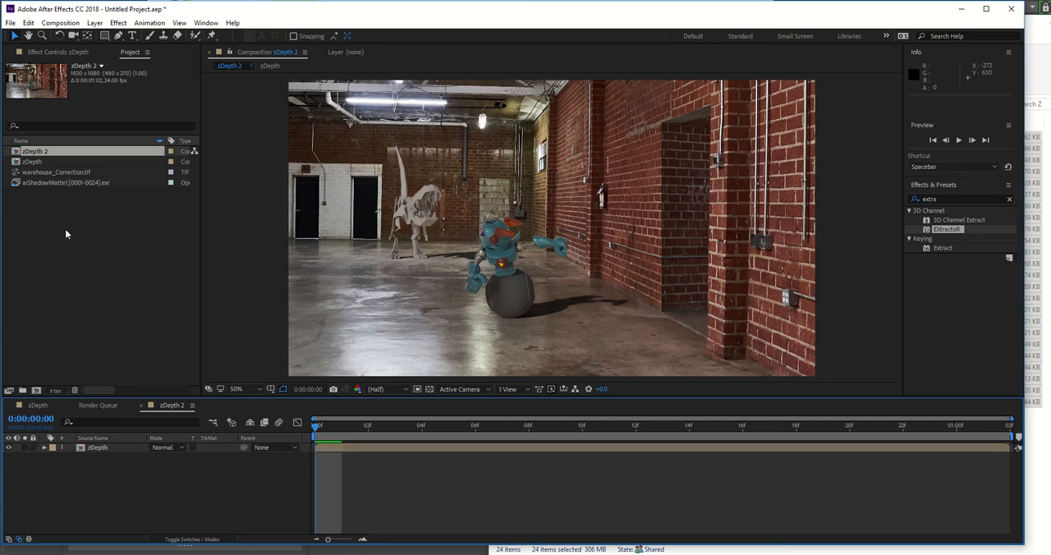
pyautogui.click(42, 181)
pyautogui.moveTo(43, 181); pyautogui.dragTo(84, 453)
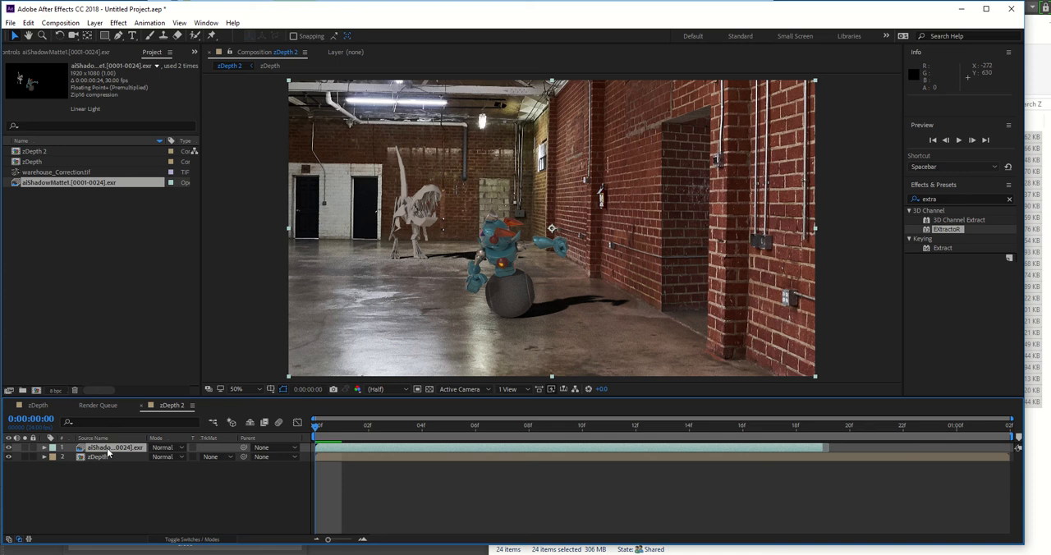
# Step: Search the effects for "extractor" and apply EXtractoR to the aiShadowMatte1 EXR layer
pyautogui.click(956, 200)
pyautogui.click(941, 199)
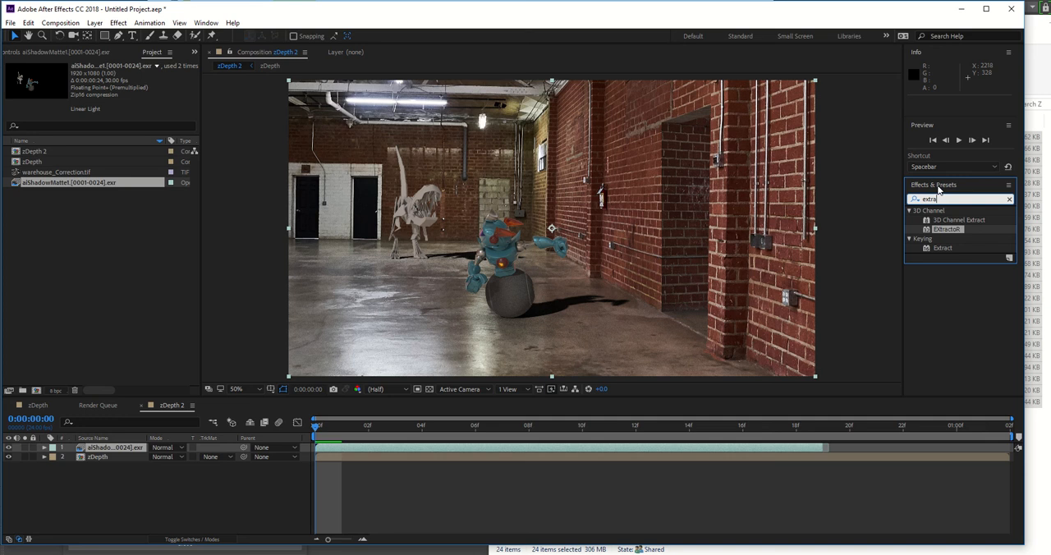
pyautogui.press('BackSpace')
pyautogui.press('BackSpace')
pyautogui.press('BackSpace')
pyautogui.press('BackSpace')
pyautogui.write('ex')
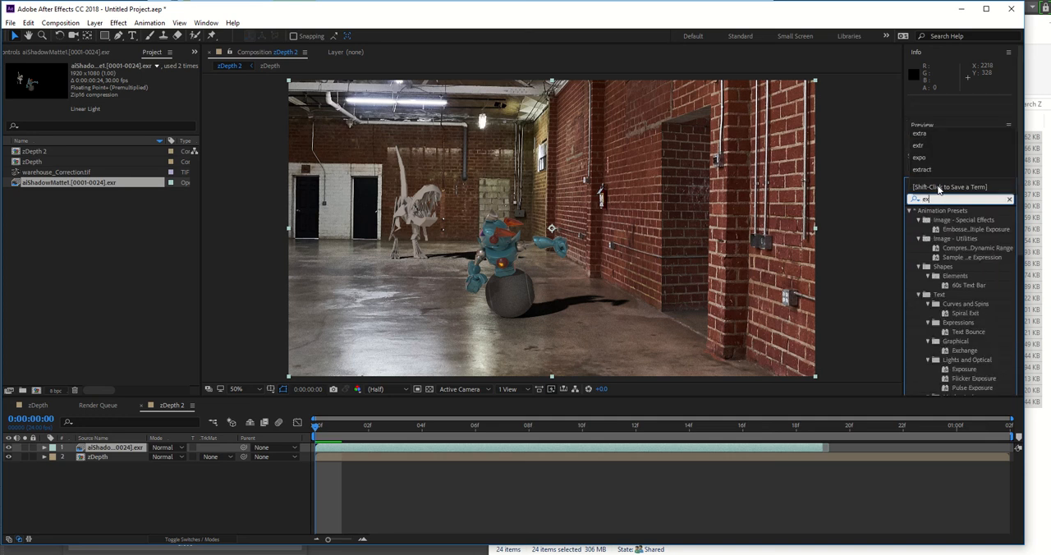
pyautogui.write('tratct')
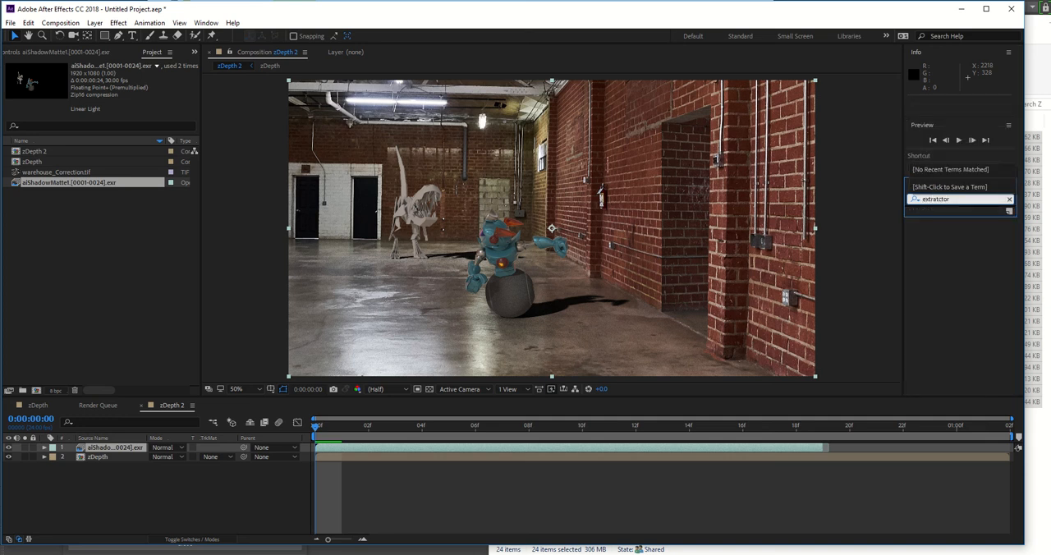
pyautogui.write('or')
pyautogui.click(940, 200)
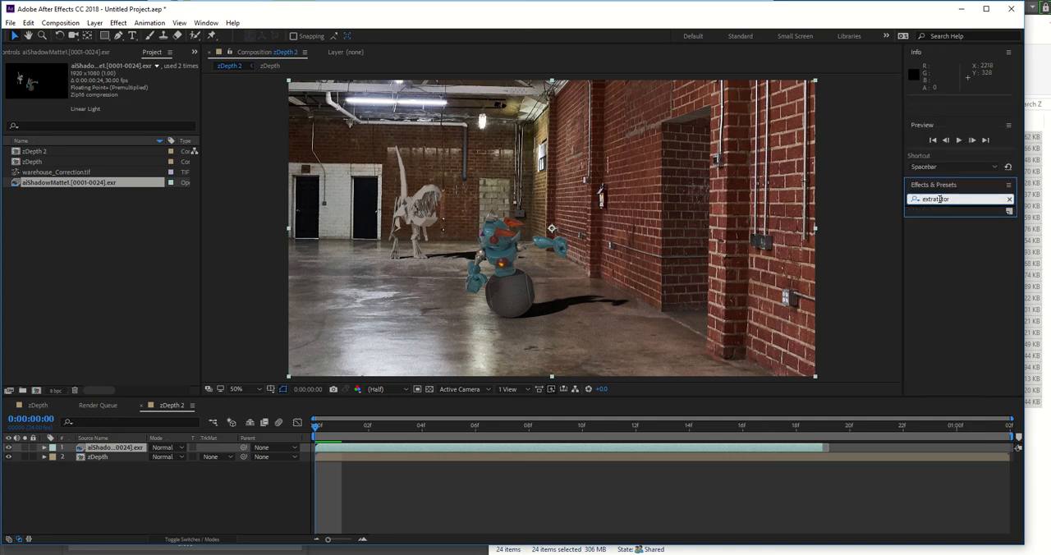
pyautogui.press('BackSpace')
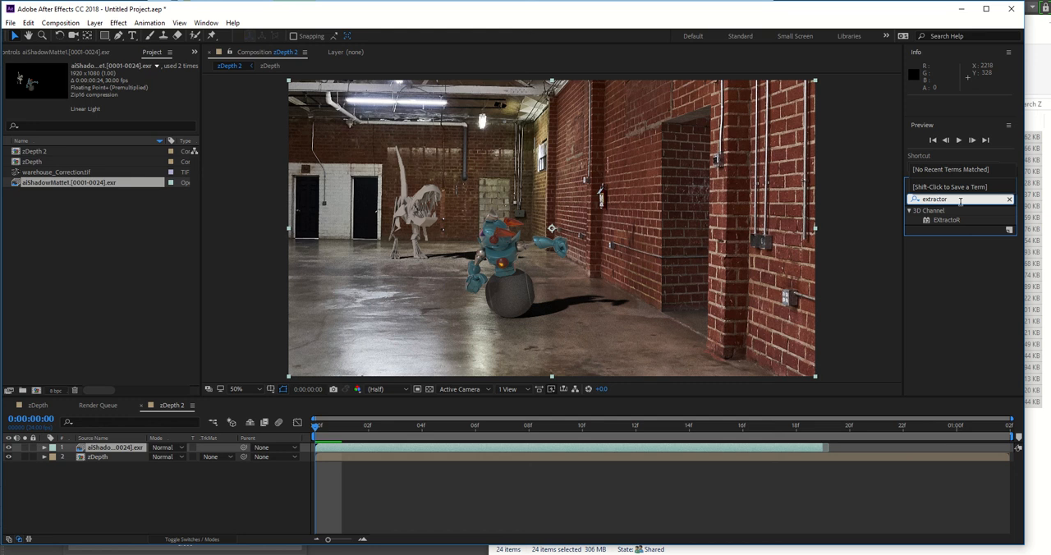
pyautogui.moveTo(953, 219); pyautogui.dragTo(133, 447)
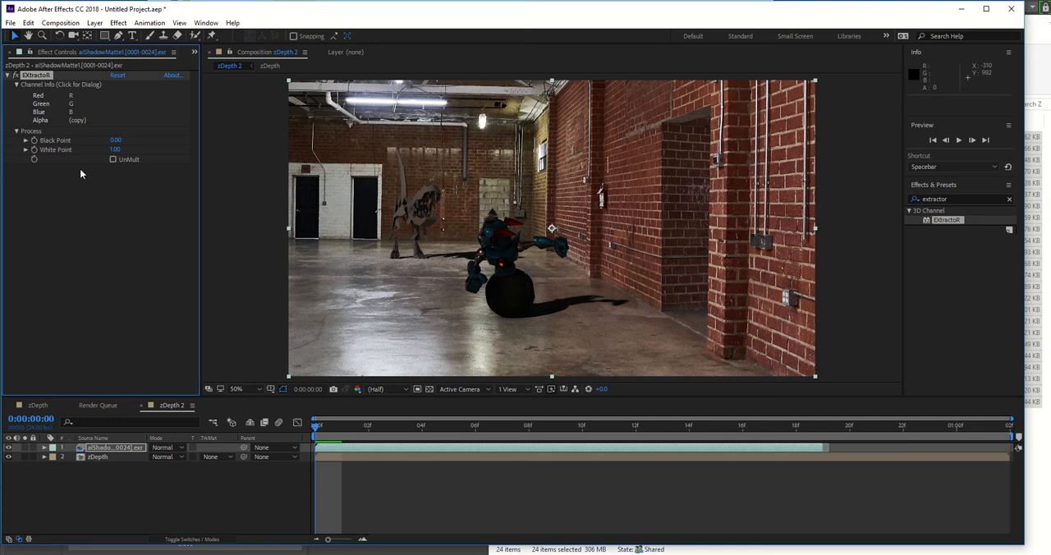
# Step: Set the EXtractoR layer to Z and assign the Z channel to red, green and blue, leaving alpha as a copy
pyautogui.click(39, 106)
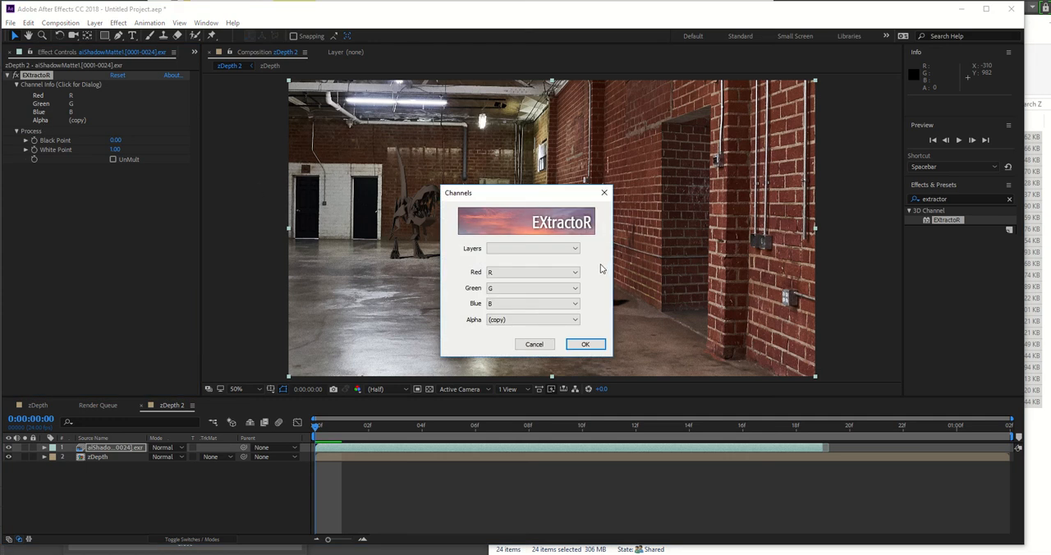
pyautogui.click(567, 248)
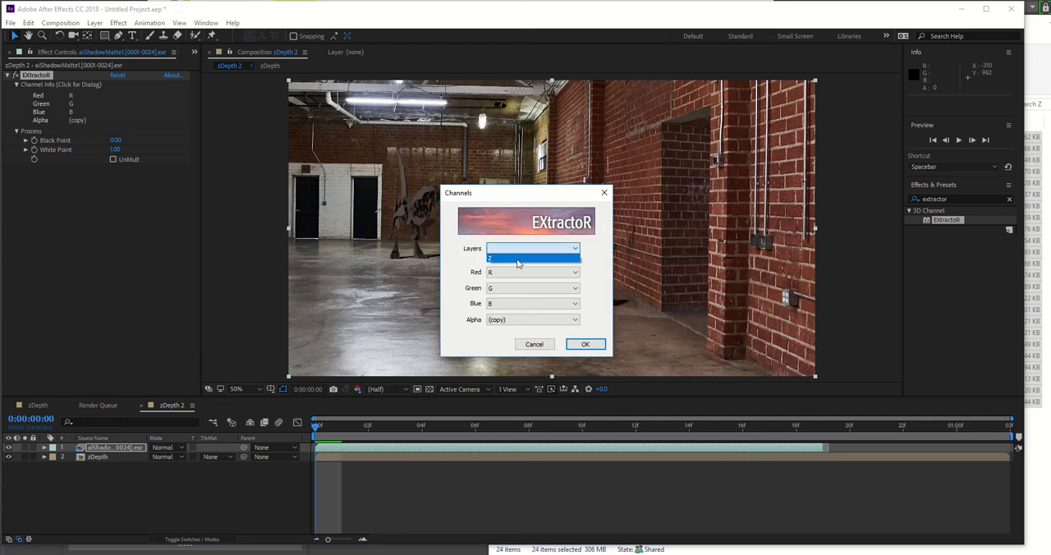
pyautogui.click(517, 259)
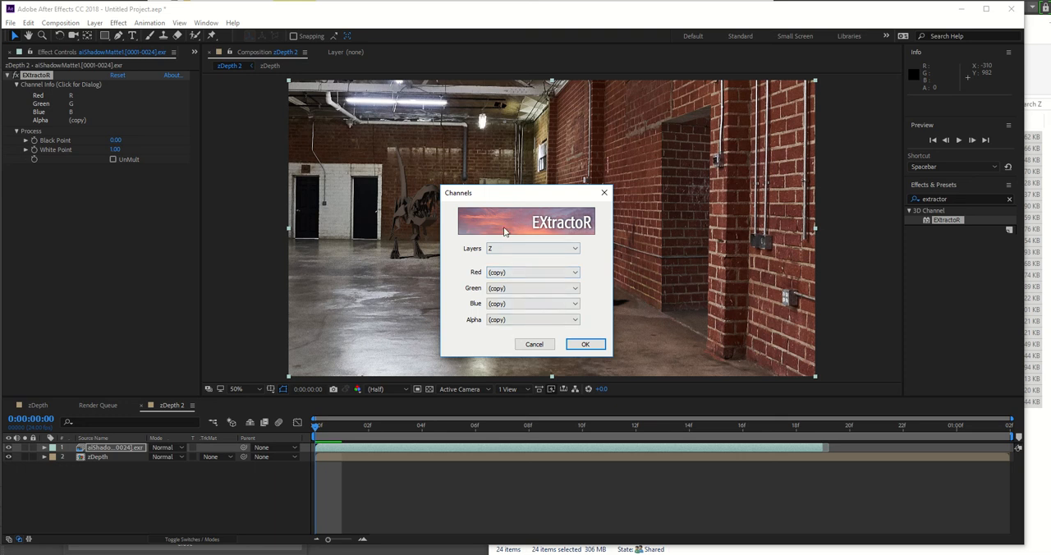
pyautogui.click(514, 273)
pyautogui.click(507, 296)
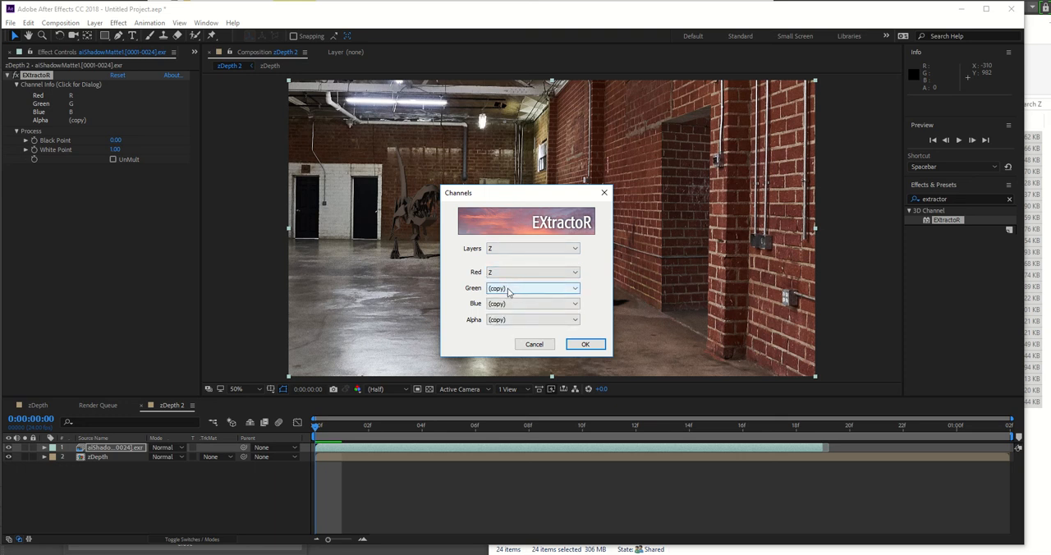
pyautogui.click(507, 289)
pyautogui.click(502, 309)
pyautogui.click(501, 304)
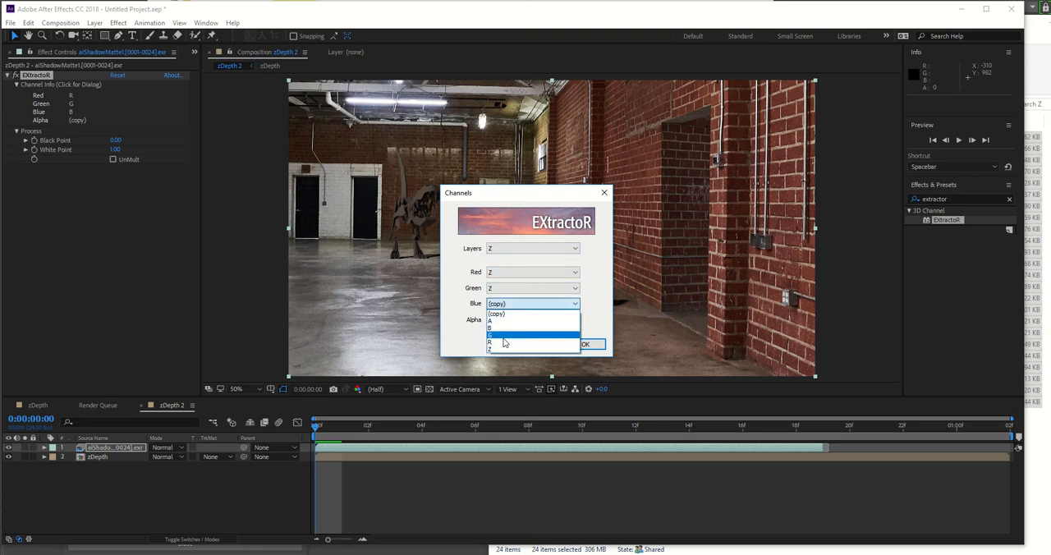
pyautogui.click(502, 343)
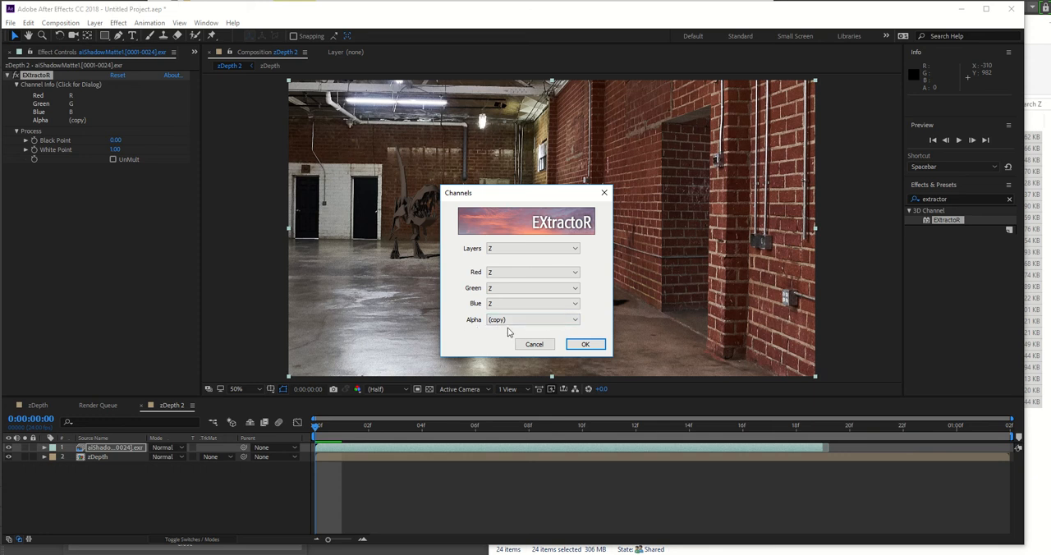
pyautogui.click(584, 345)
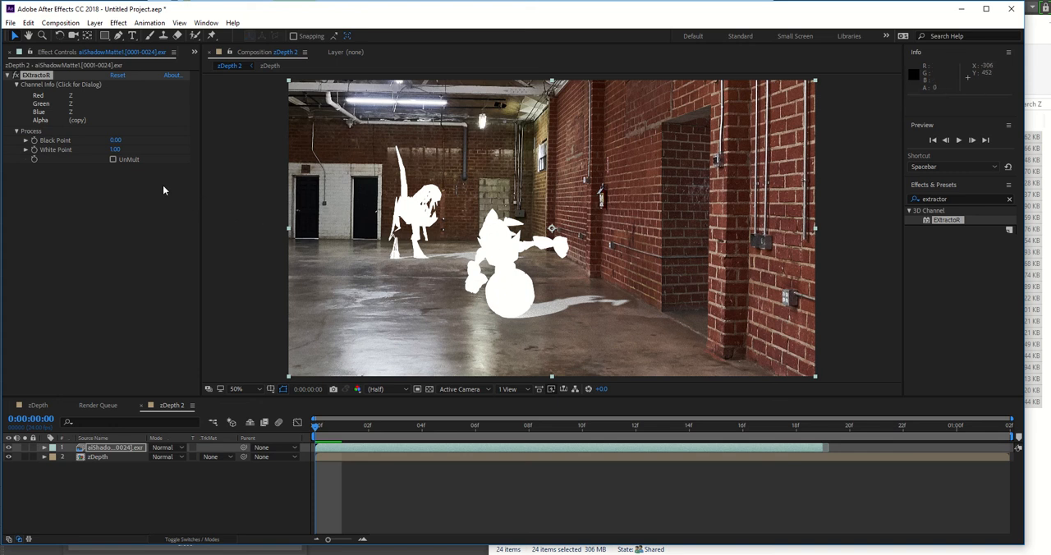
# Step: Set the EXtractoR white point to 141 on the aiShadowMatte1 layer
pyautogui.moveTo(116, 152); pyautogui.dragTo(114, 155)
pyautogui.moveTo(114, 151); pyautogui.dragTo(121, 152)
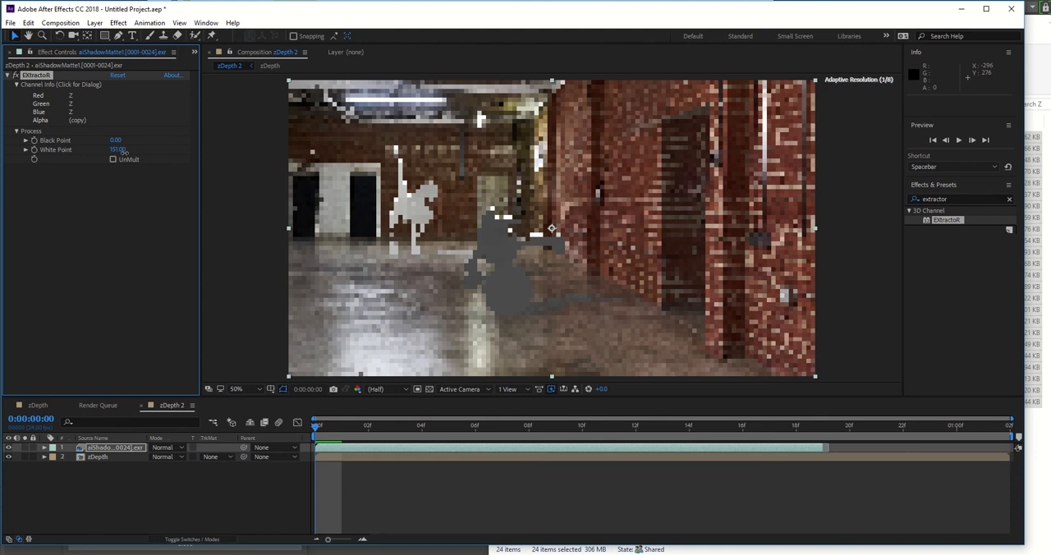
pyautogui.moveTo(121, 151); pyautogui.dragTo(113, 151)
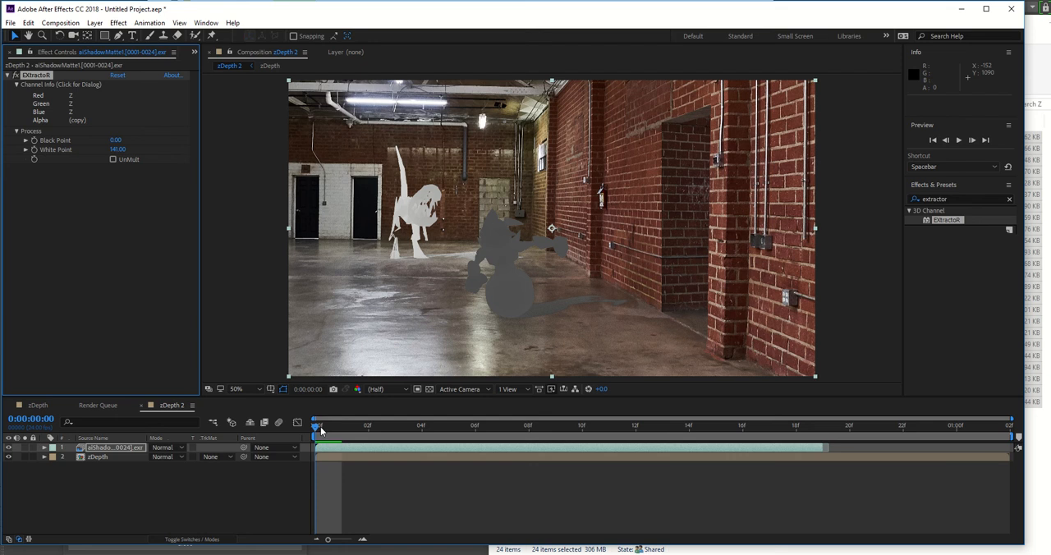
# Step: Scrub through the zDepth 2 timeline to examine the depth shading of the robot and dinosaur, ending at 0:00:00:09
pyautogui.moveTo(320, 429); pyautogui.dragTo(630, 436)
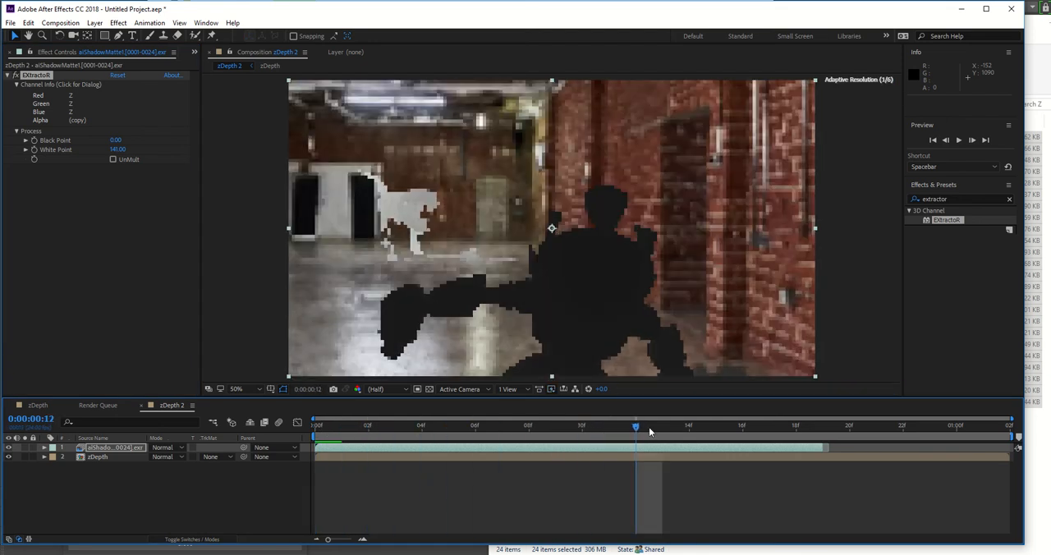
pyautogui.moveTo(640, 428); pyautogui.dragTo(660, 420)
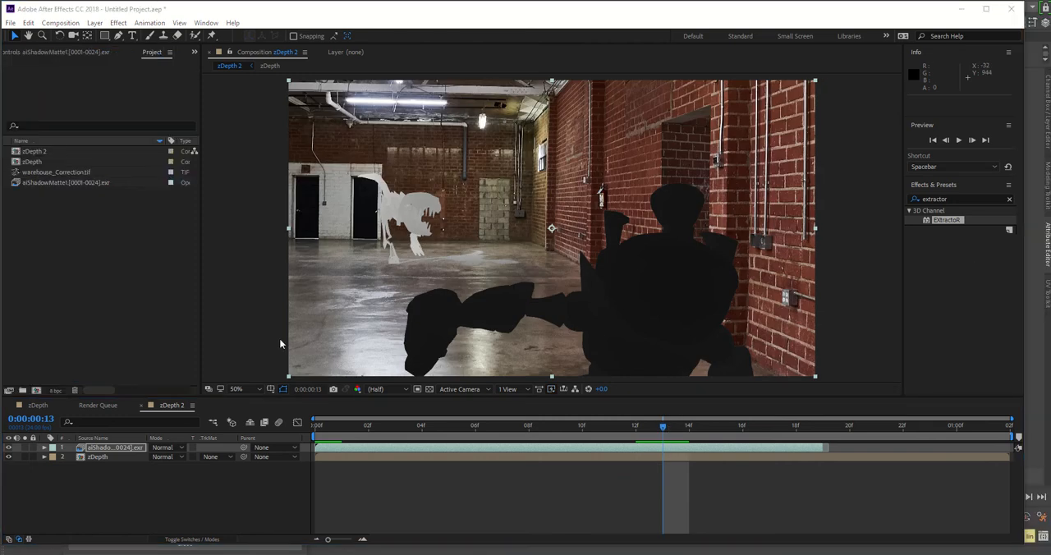
pyautogui.moveTo(321, 433); pyautogui.dragTo(556, 419)
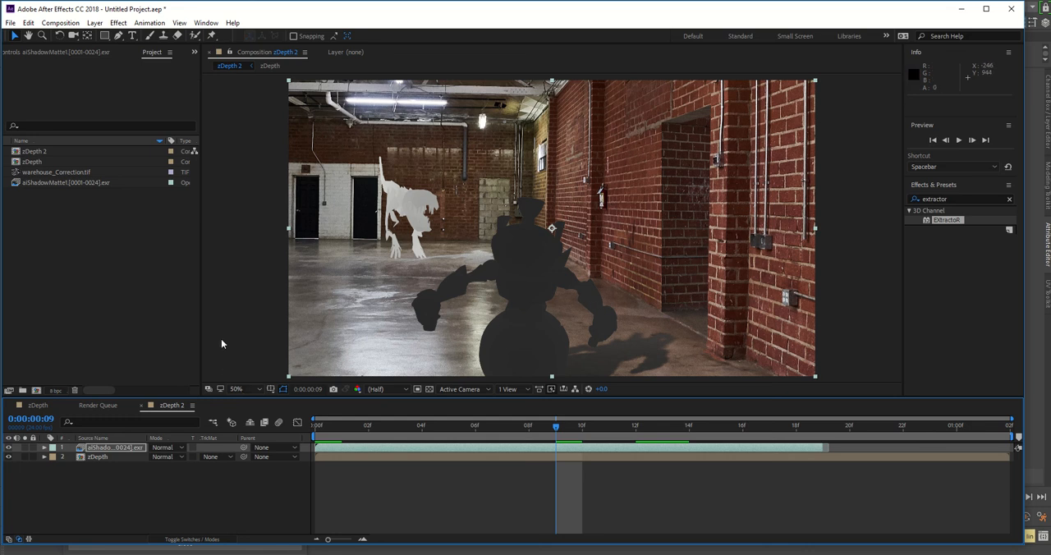
# Step: Set the aiShadowMatte1 EXR footage's alpha interpretation to Ignore, keeping the frame rate at 30 frames per second
pyautogui.click(156, 56)
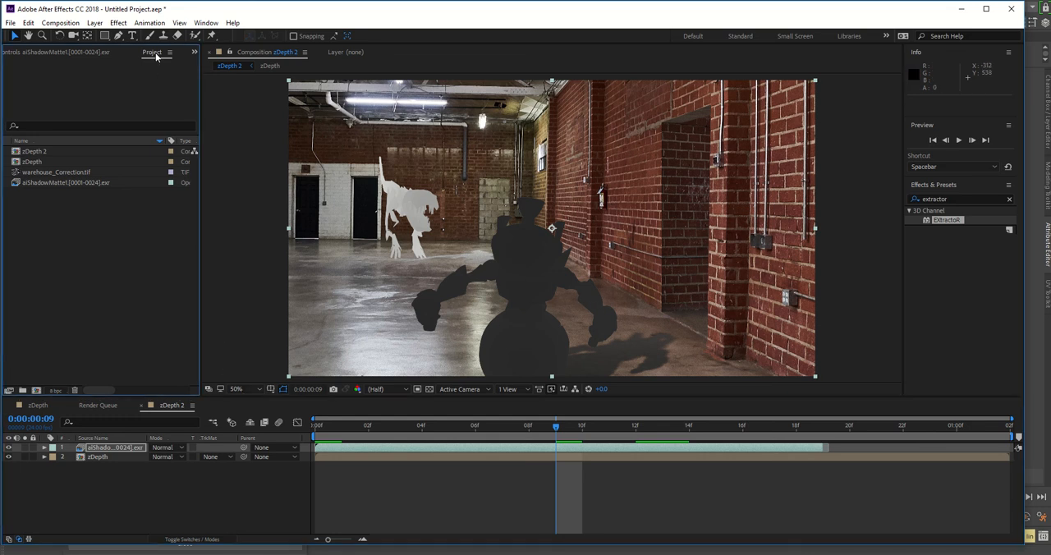
pyautogui.click(71, 182)
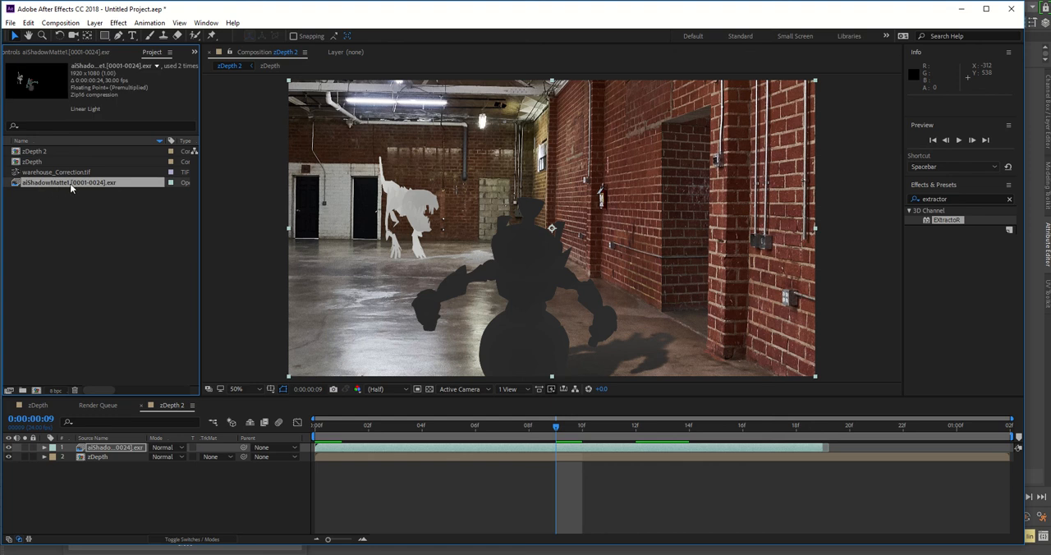
pyautogui.rightClick(57, 182)
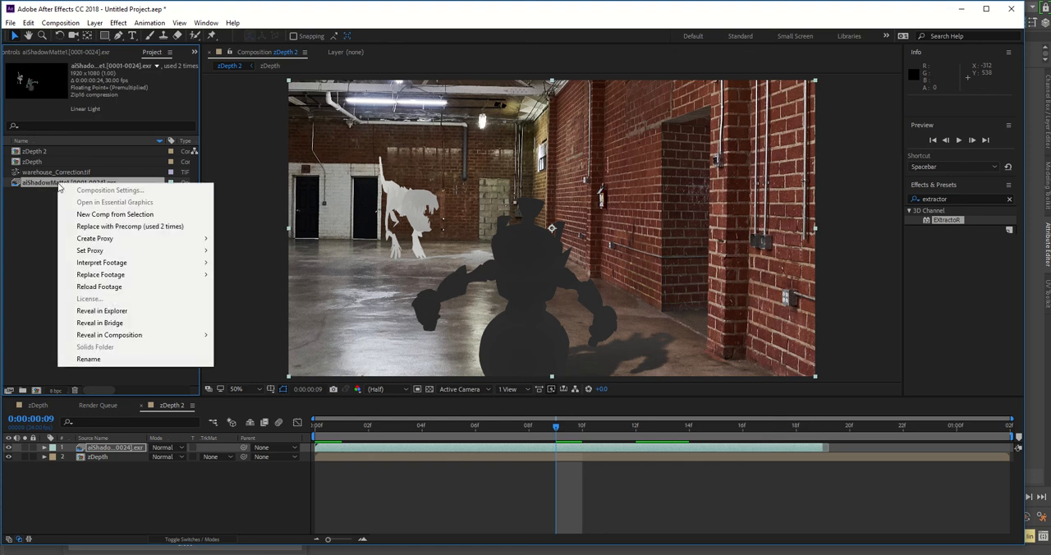
pyautogui.moveTo(90, 262)
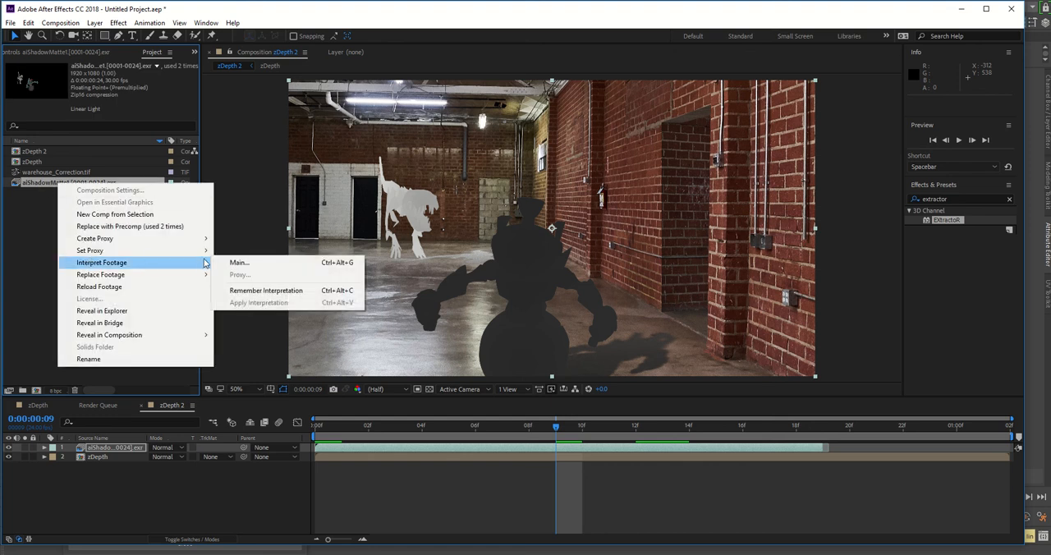
pyautogui.click(233, 263)
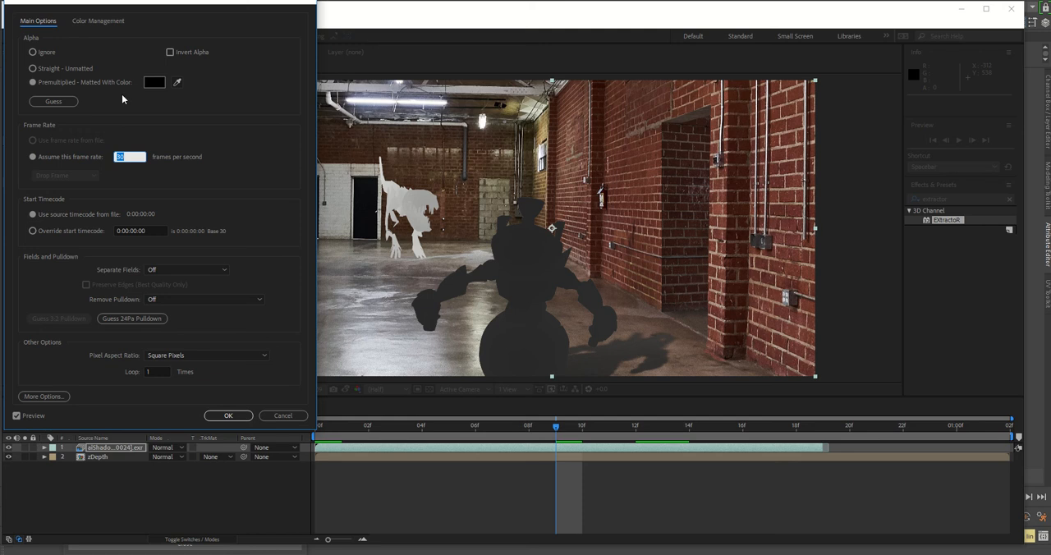
pyautogui.click(35, 53)
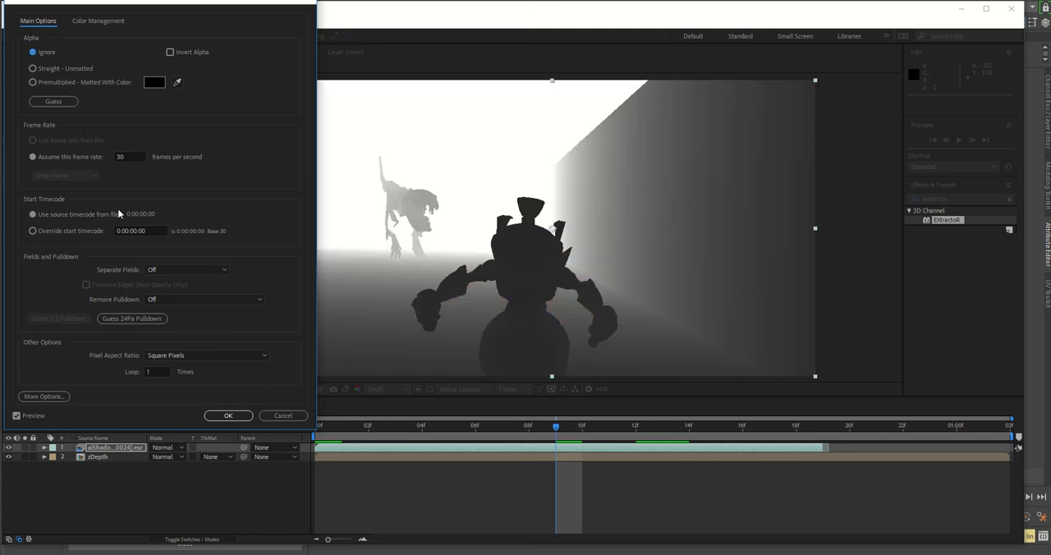
pyautogui.click(227, 415)
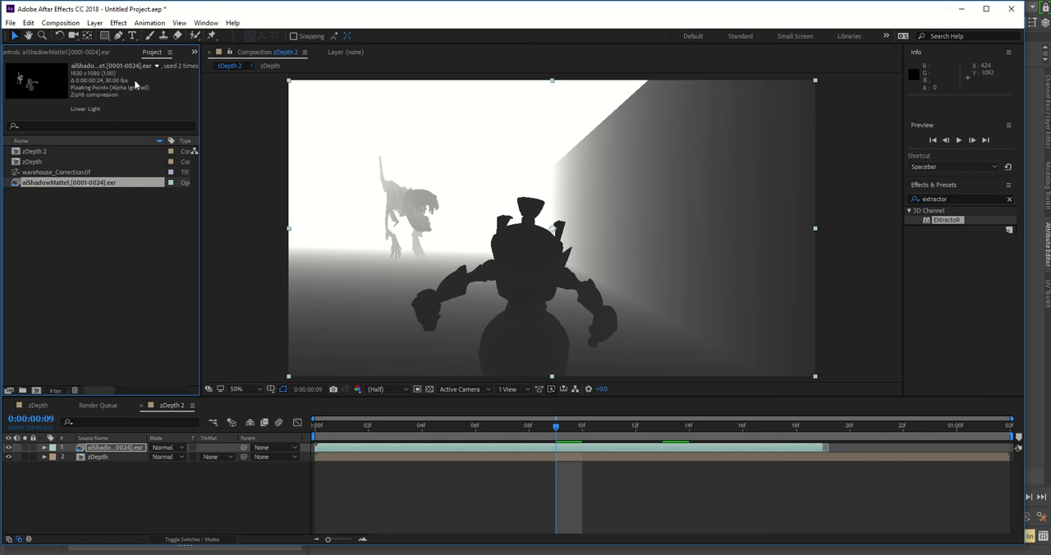
# Step: Set the EXtractoR black point to 10 and white point to 111 on the aiShadowMatte1 layer
pyautogui.click(69, 53)
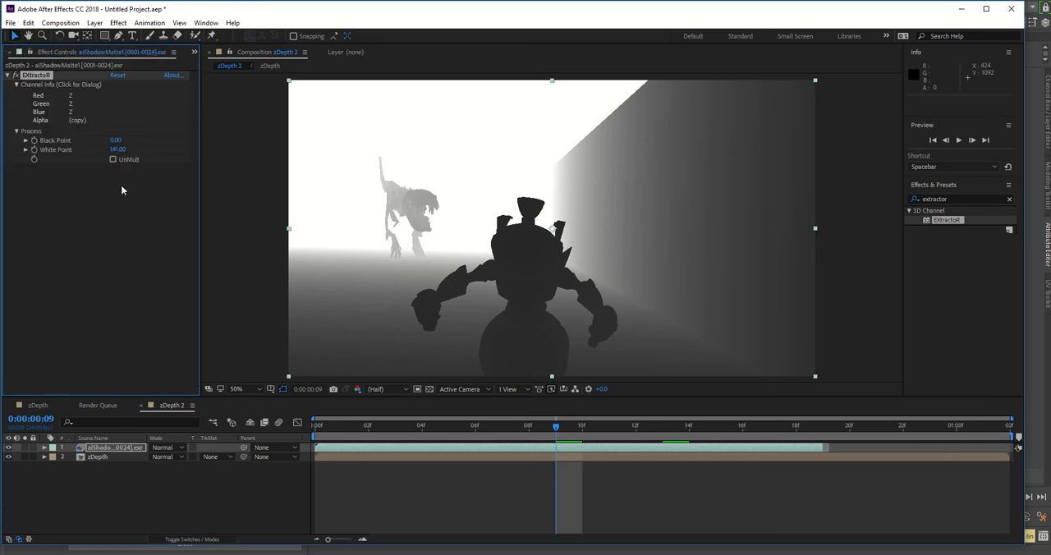
pyautogui.moveTo(120, 153)
pyautogui.mouseDown()
pyautogui.moveTo(78, 153)
pyautogui.moveTo(121, 153)
pyautogui.mouseUp()
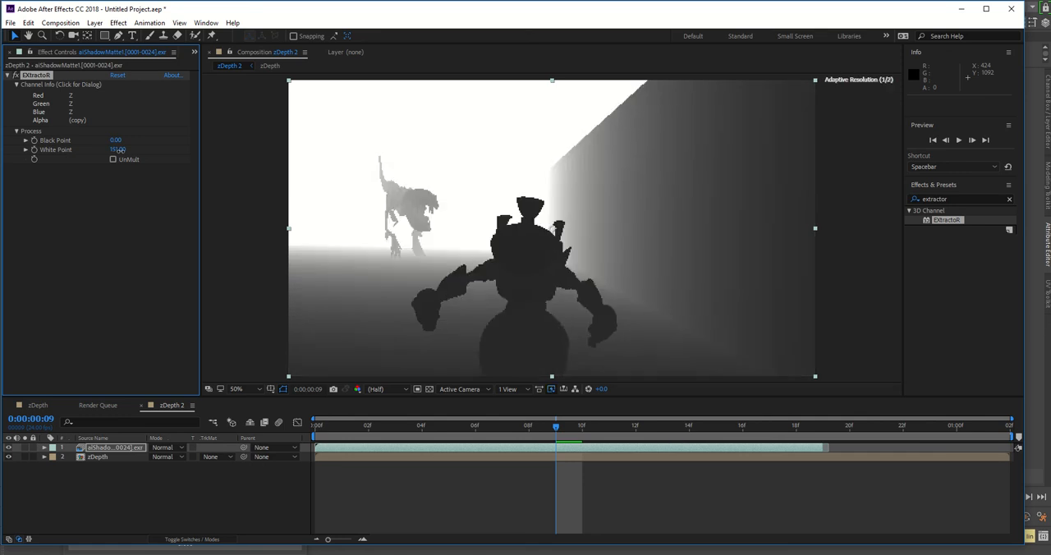
pyautogui.click(121, 153)
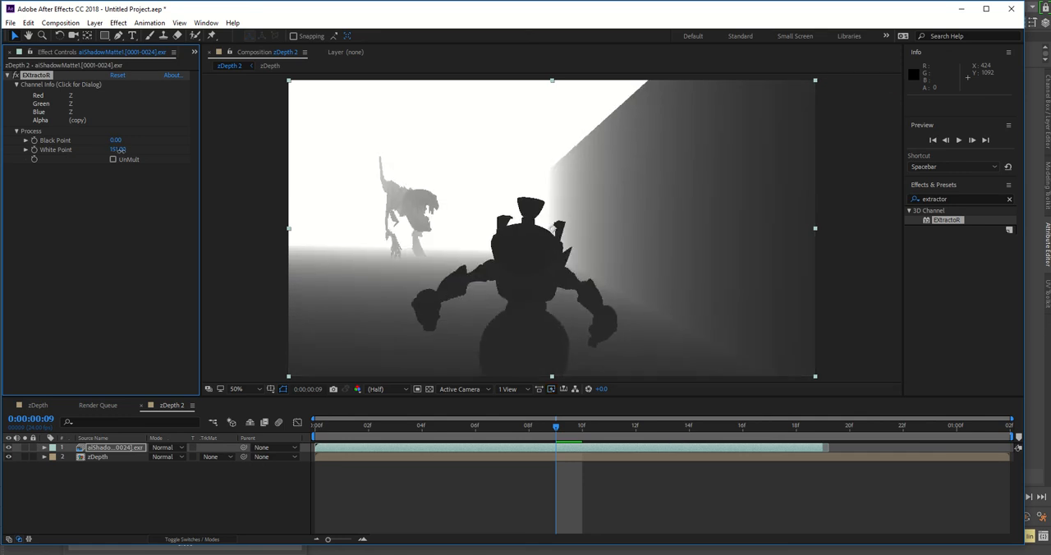
pyautogui.click(121, 150)
pyautogui.click(117, 141)
pyautogui.moveTo(117, 141); pyautogui.dragTo(119, 142)
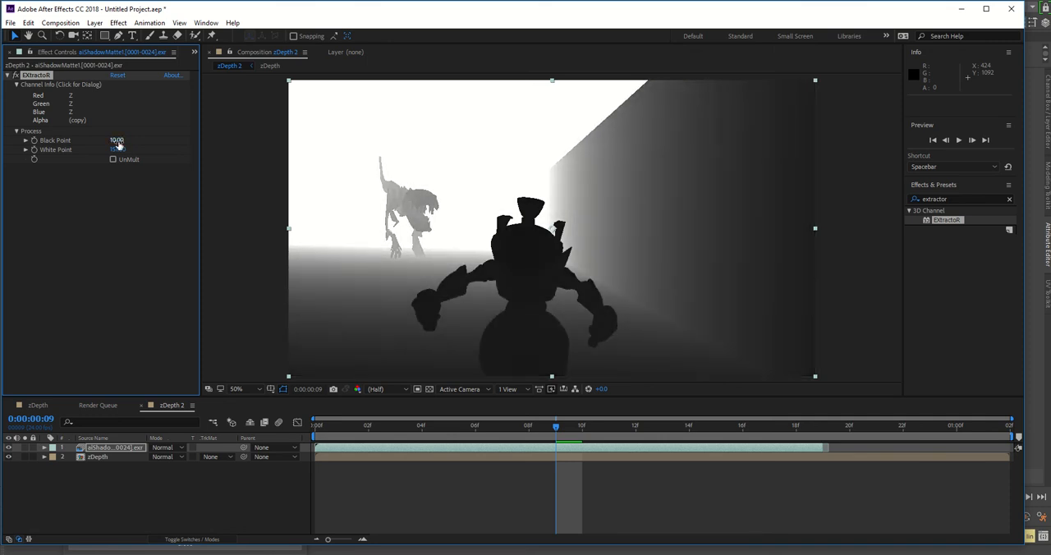
pyautogui.moveTo(120, 151); pyautogui.dragTo(119, 152)
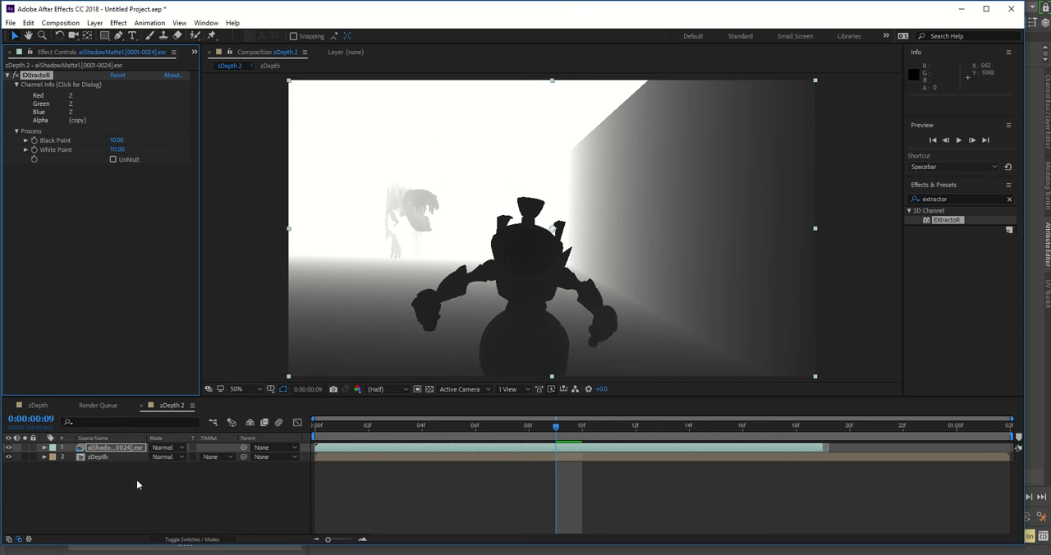
# Step: Hide the aiShadowMatte1 depth layer in zDepth 2 and open the zDepth composition
pyautogui.click(8, 448)
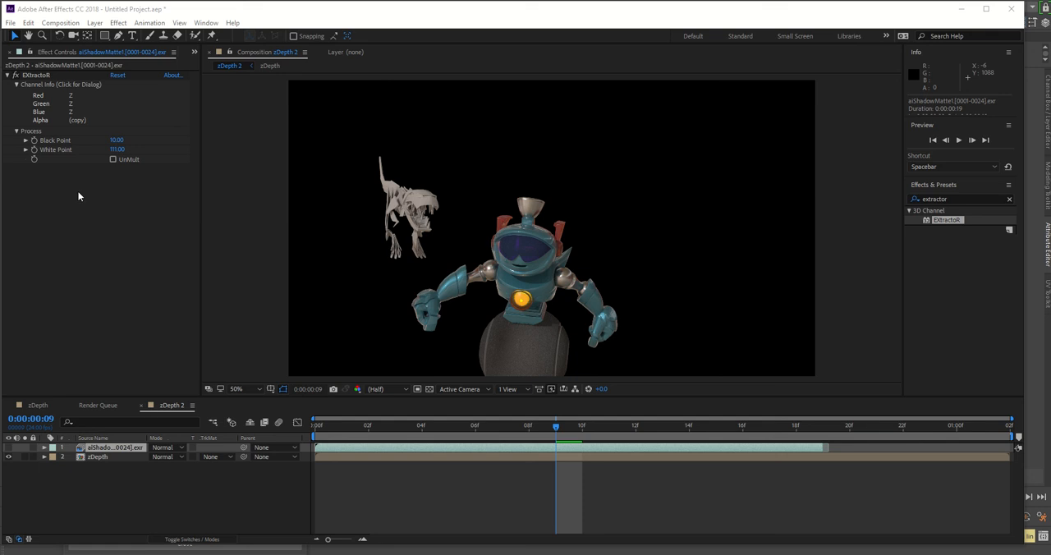
pyautogui.click(98, 459)
pyautogui.click(38, 404)
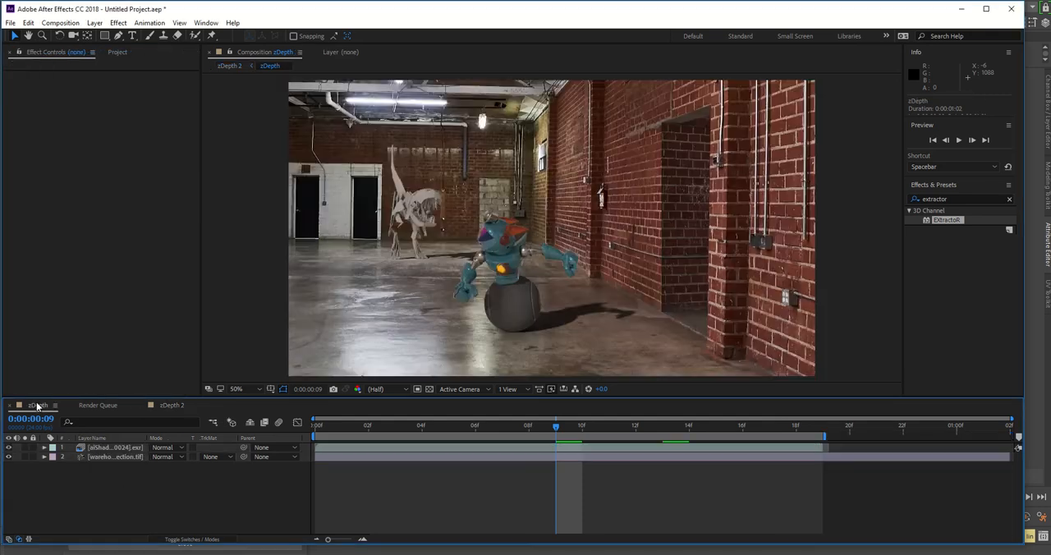
# Step: Toggle the visibility of the EXR layer in the zDepth composition to examine how it covers the warehouse background
pyautogui.click(111, 448)
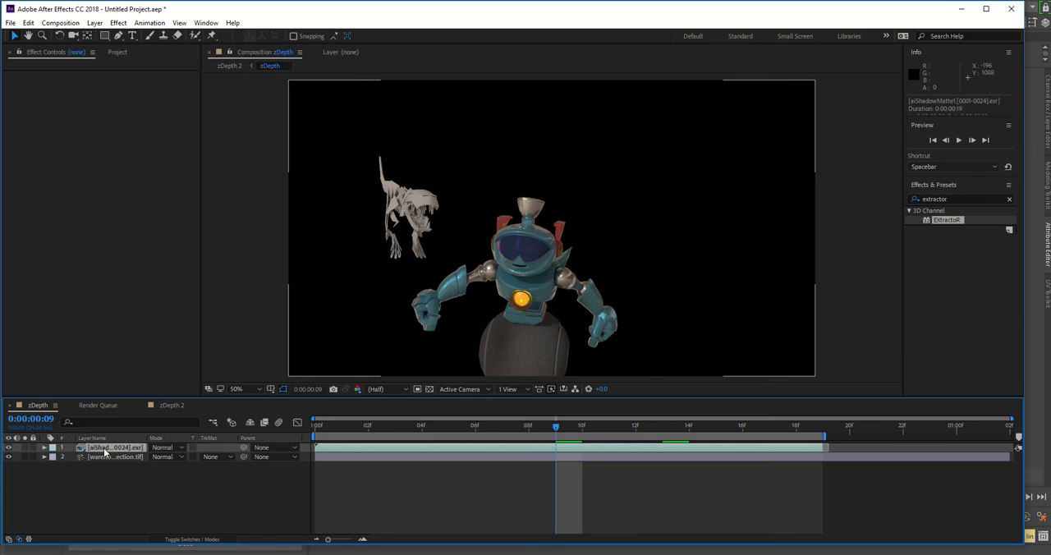
pyautogui.click(9, 447)
pyautogui.click(8, 447)
pyautogui.click(9, 447)
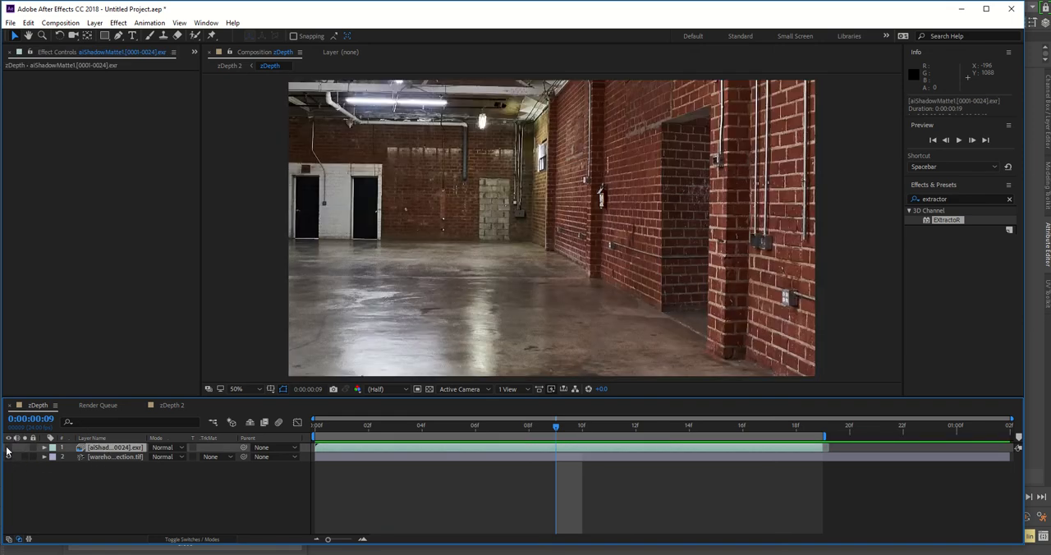
pyautogui.click(8, 447)
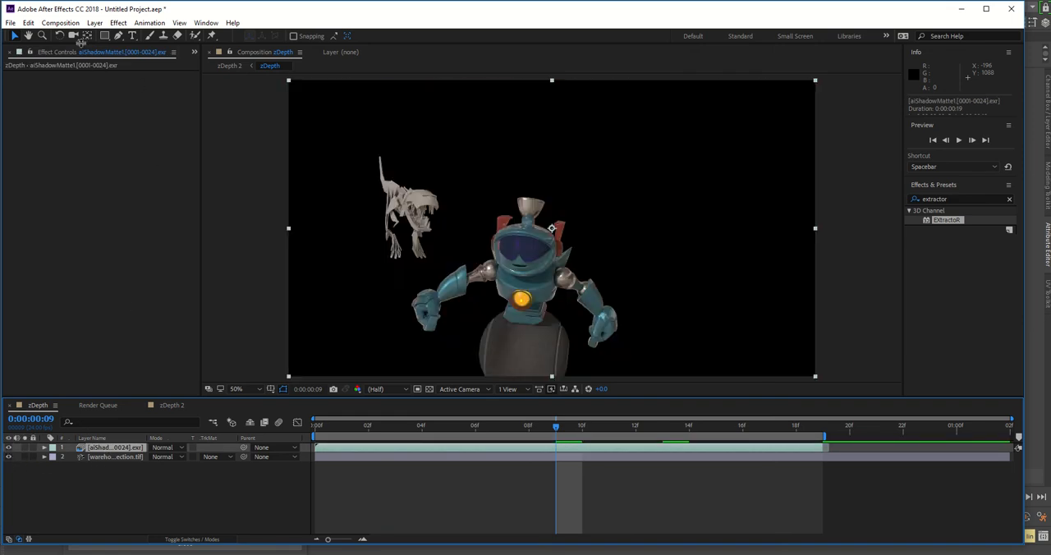
# Step: Import a second copy of the aiShadowMatte1 EXR sequence into the project, starting from aiShadowMatte1.0001.exr
pyautogui.click(194, 52)
pyautogui.click(220, 77)
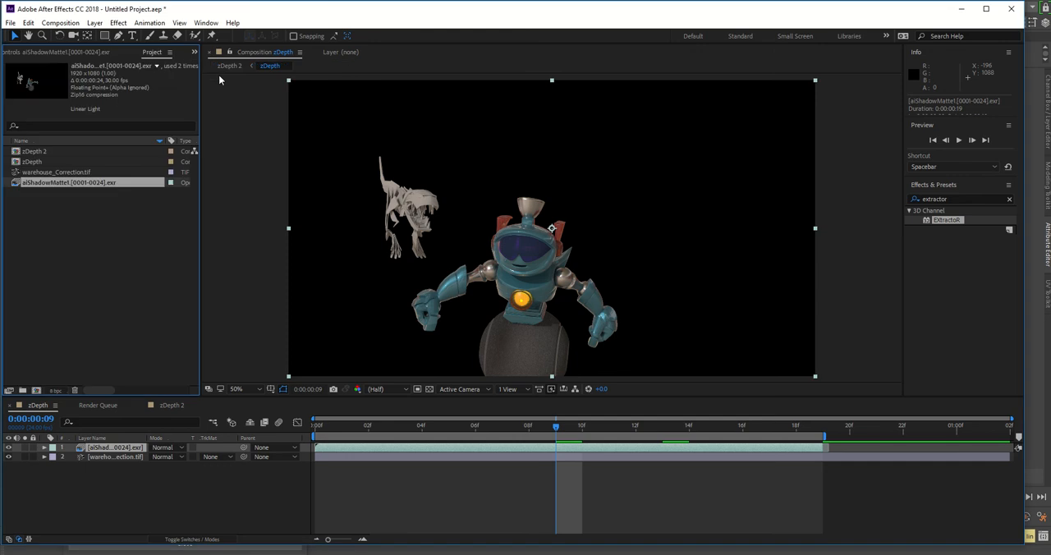
pyautogui.click(114, 232)
pyautogui.rightClick(75, 235)
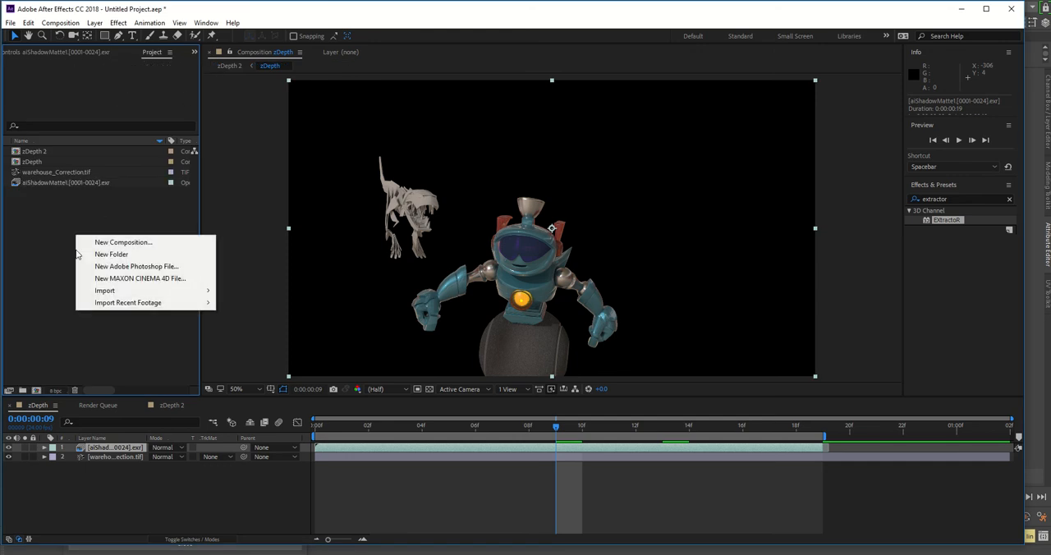
pyautogui.moveTo(108, 294)
pyautogui.click(238, 290)
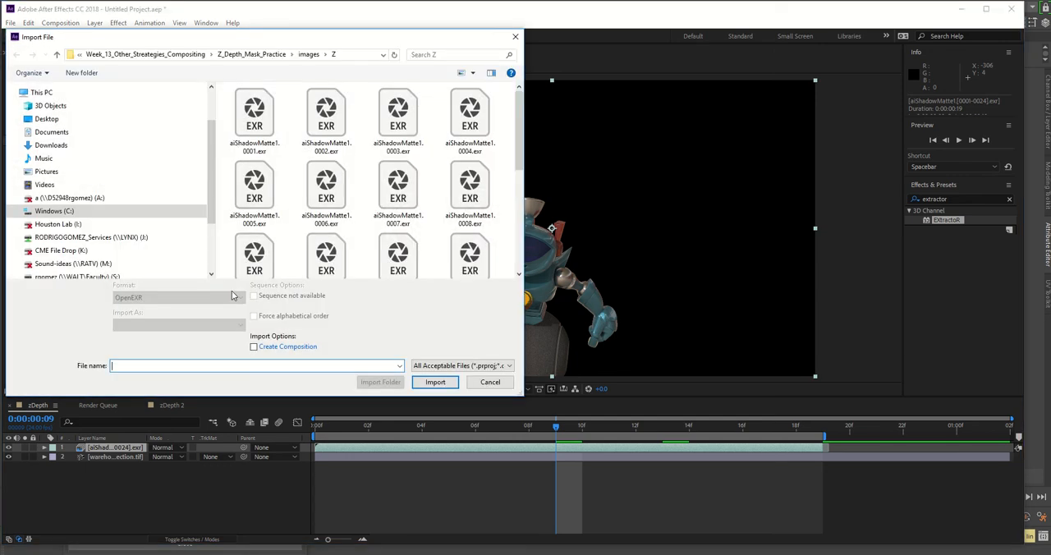
pyautogui.click(254, 123)
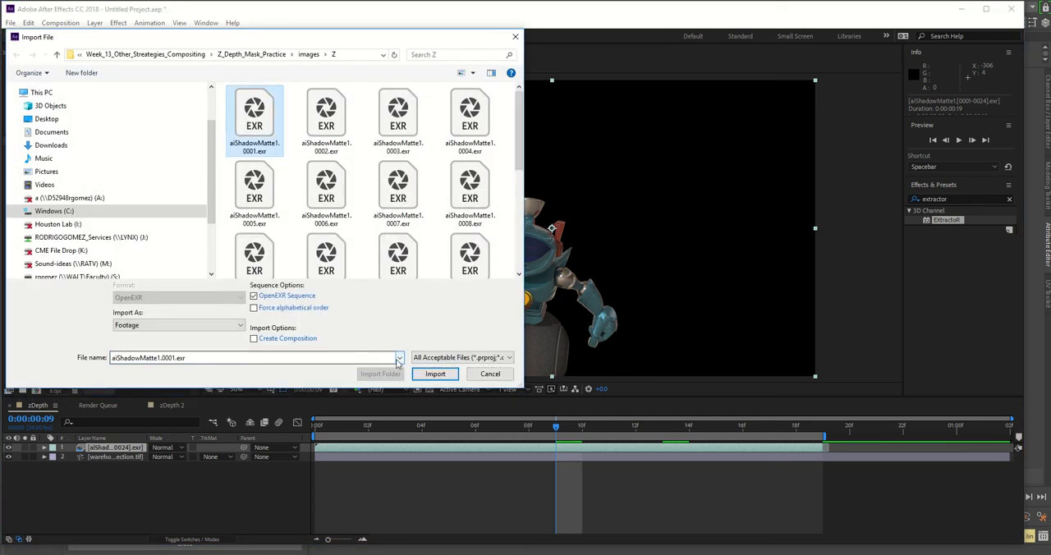
pyautogui.click(433, 374)
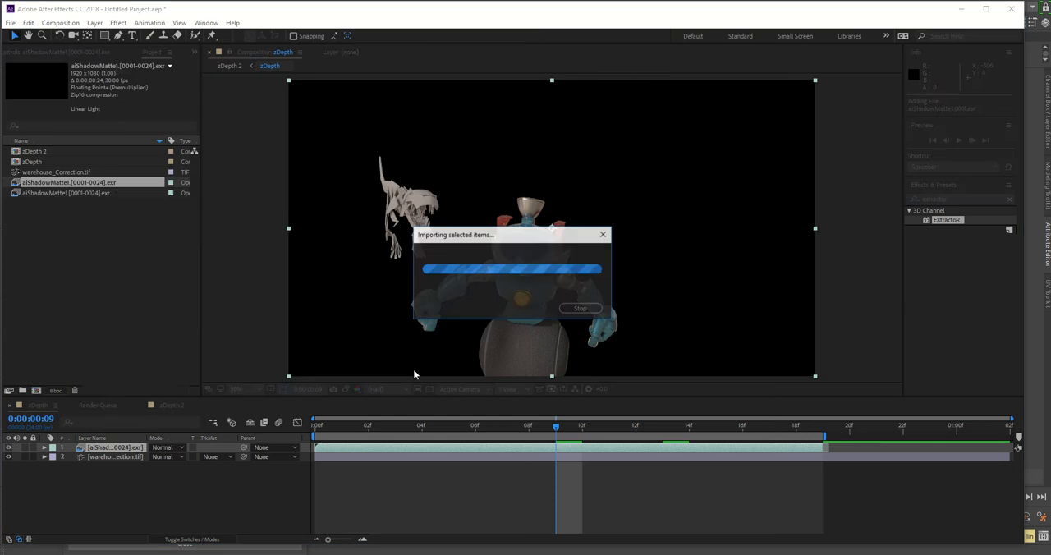
# Step: Rename the newly imported aiShadowMatte1 EXR footage to z_depth_Alpha.[0001-0024].exr in the project
pyautogui.rightClick(39, 187)
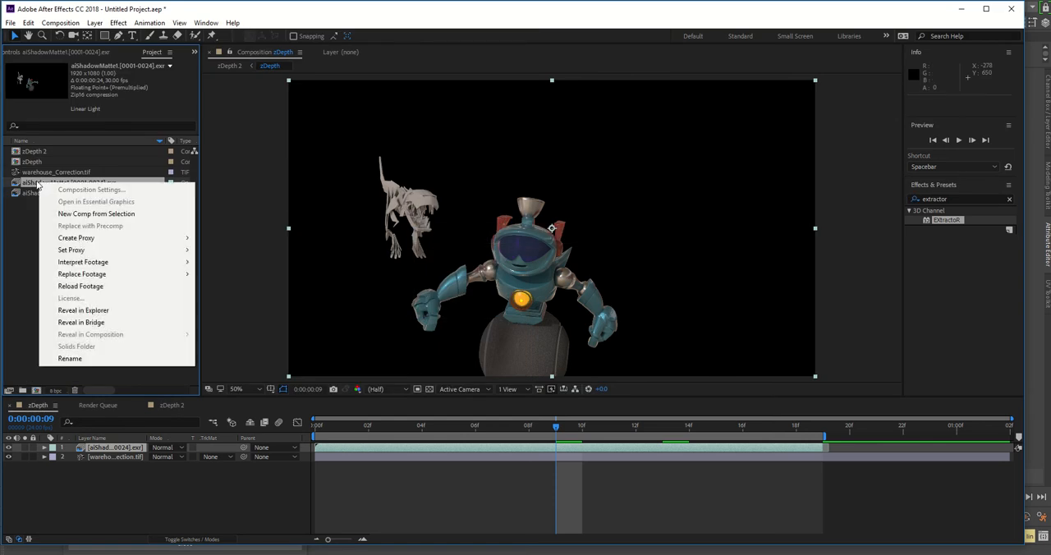
pyautogui.click(82, 358)
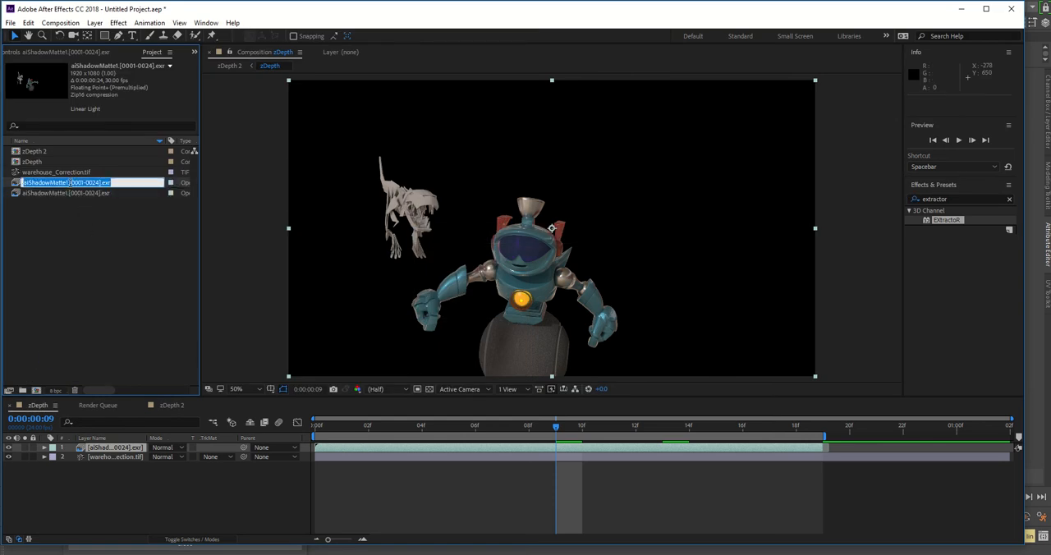
pyautogui.click(68, 183)
pyautogui.moveTo(68, 182); pyautogui.dragTo(5, 182)
pyautogui.write('z_')
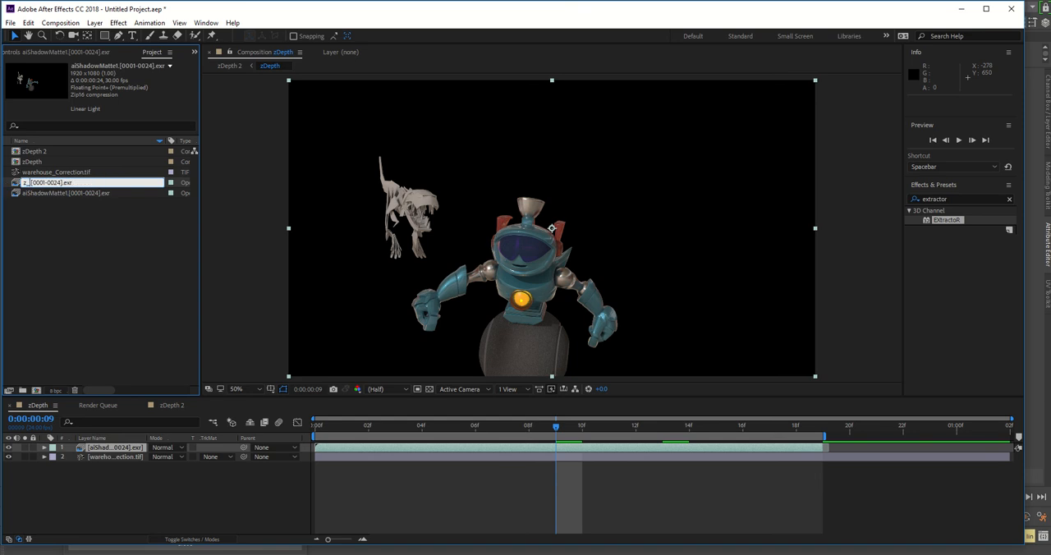
pyautogui.write('depth_Alpha')
pyautogui.click(71, 256)
# Step: Interpret the z_depth_Alpha footage with its alpha as Premultiplied - Matted With Color black, at 30 frames per second
pyautogui.rightClick(44, 175)
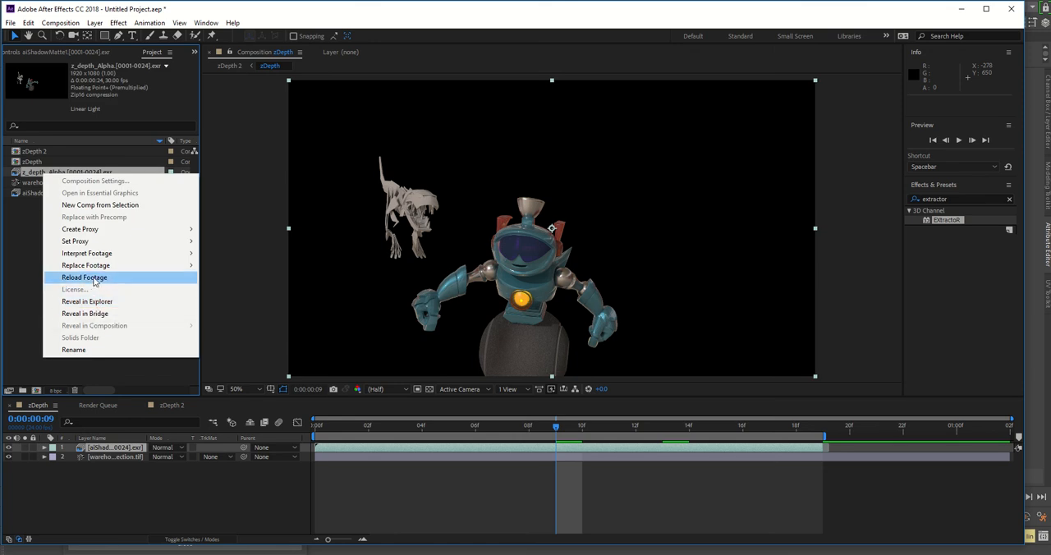
pyautogui.moveTo(98, 255)
pyautogui.click(211, 254)
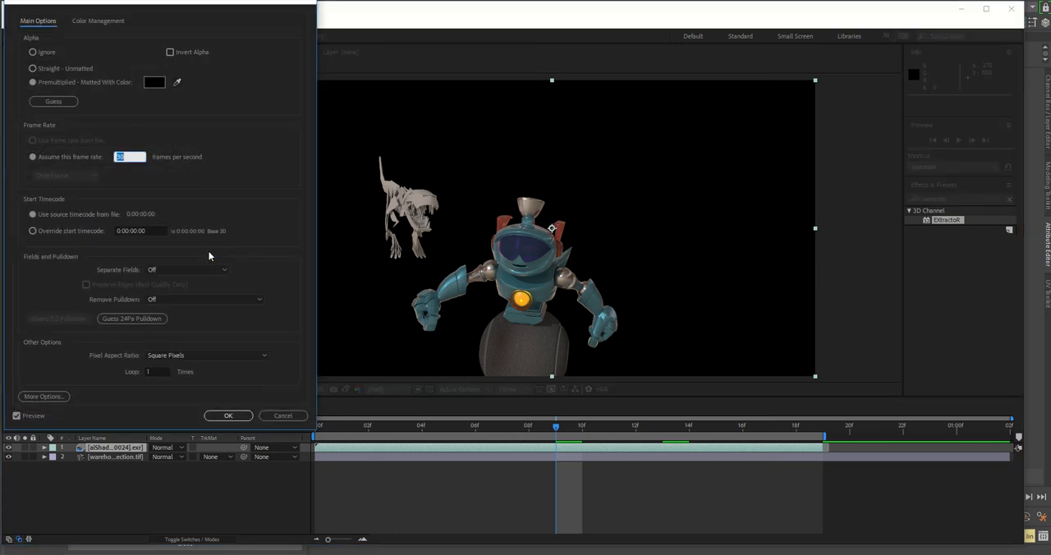
pyautogui.click(228, 415)
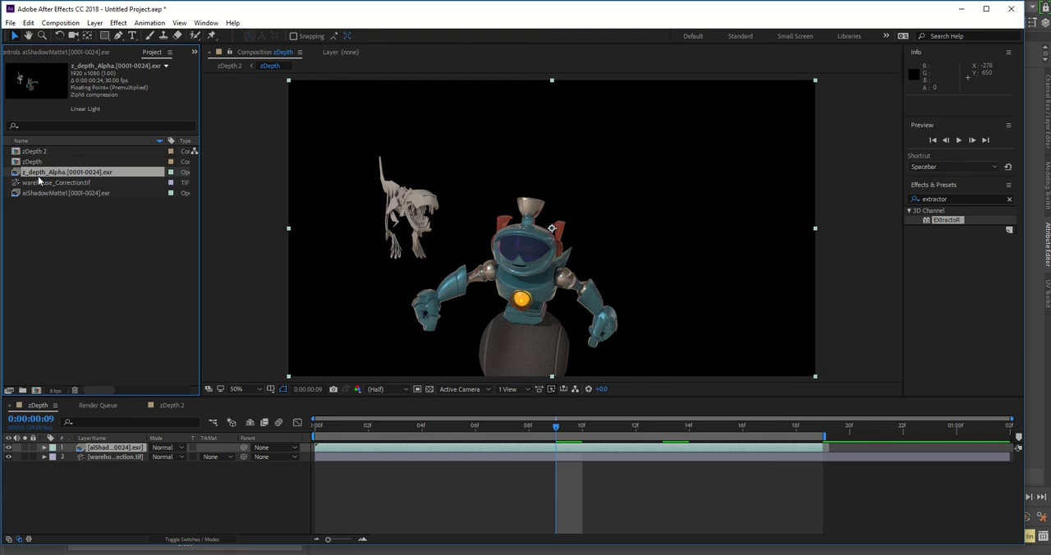
# Step: Replace the aiShadowMatte1 layer in the zDepth composition with the z_depth_Alpha footage, placed above the warehouse layer
pyautogui.moveTo(38, 176); pyautogui.dragTo(77, 450)
pyautogui.click(91, 458)
pyautogui.press('Delete')
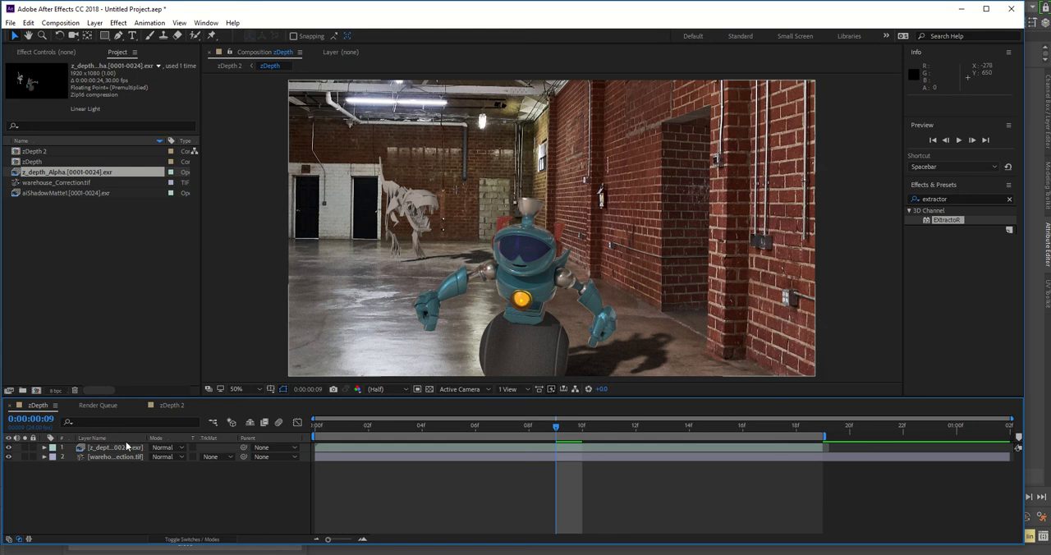
# Step: Open zDepth 2 and toggle the visibility of the depth layer and the zDepth layer to compare the depth pass with the composite
pyautogui.click(170, 406)
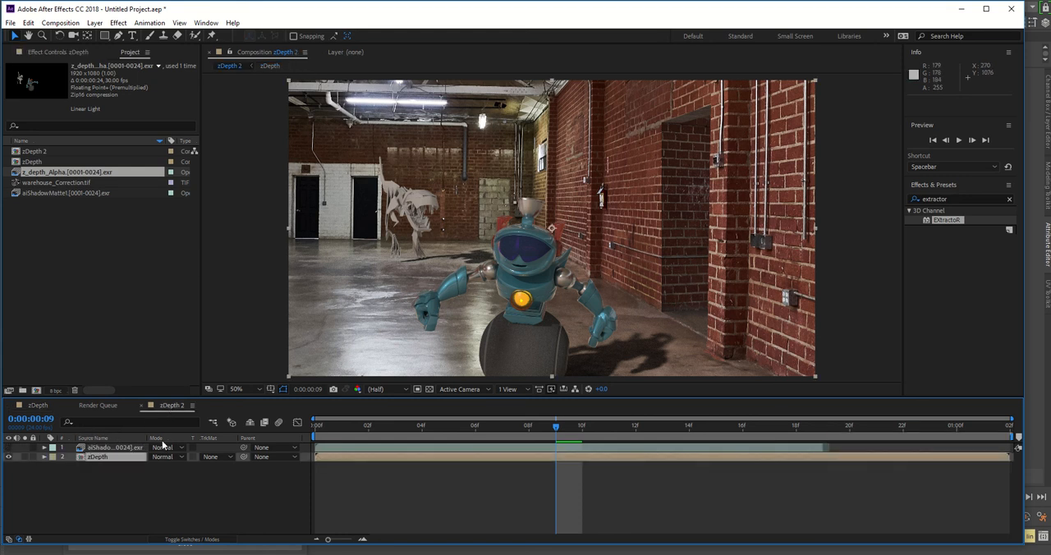
pyautogui.click(9, 448)
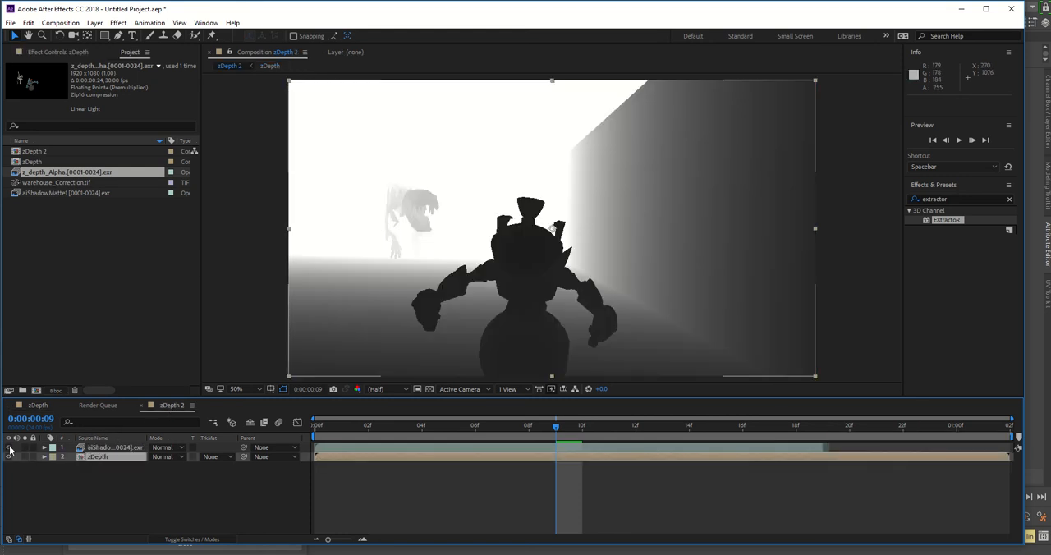
pyautogui.click(9, 447)
pyautogui.click(9, 447)
pyautogui.click(9, 448)
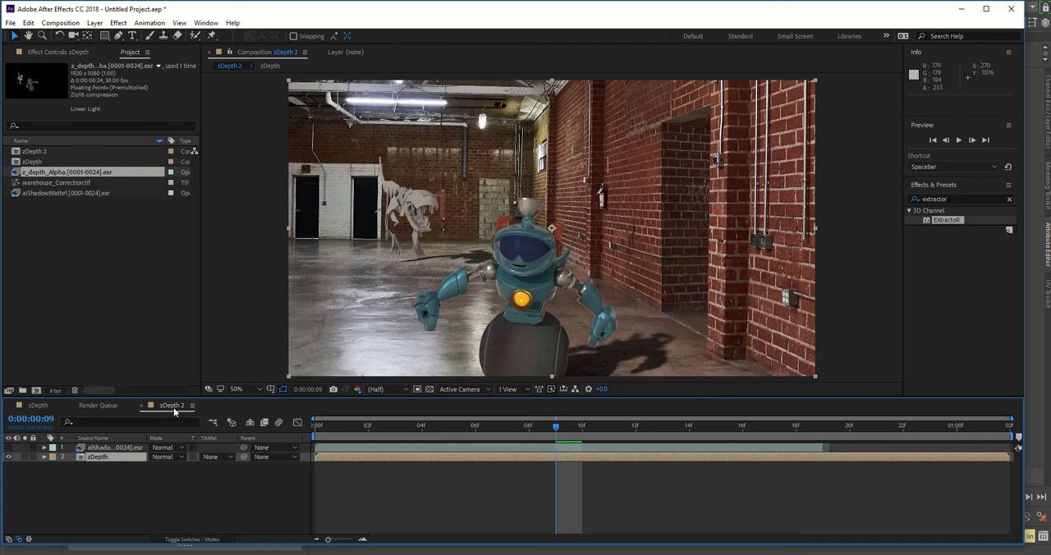
pyautogui.click(105, 460)
pyautogui.click(9, 457)
pyautogui.click(9, 457)
# Step: Apply Camera Lens Blur to the zDepth layer and use the aiShadowMatte1 depth layer as its blur map
pyautogui.click(119, 23)
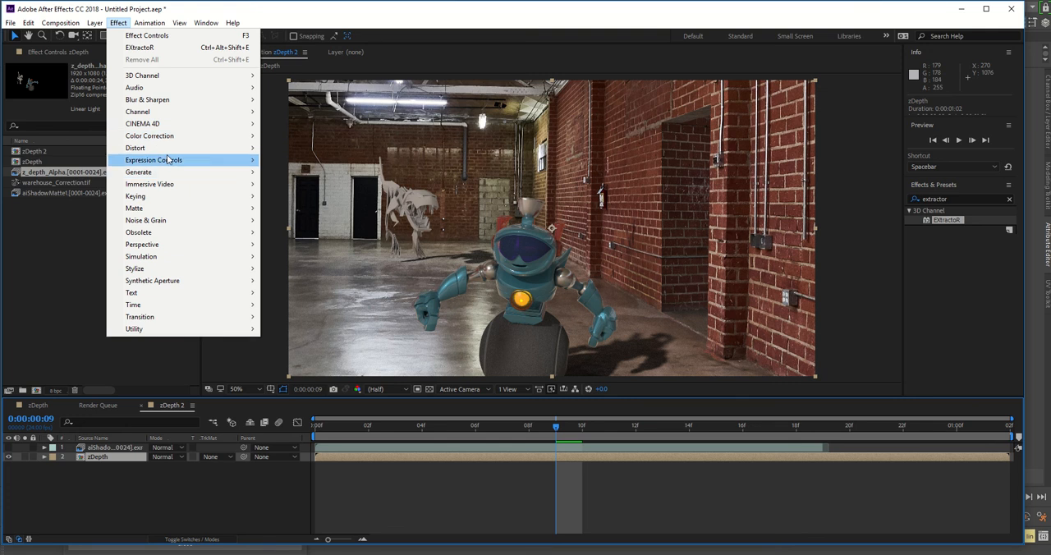
pyautogui.moveTo(168, 100)
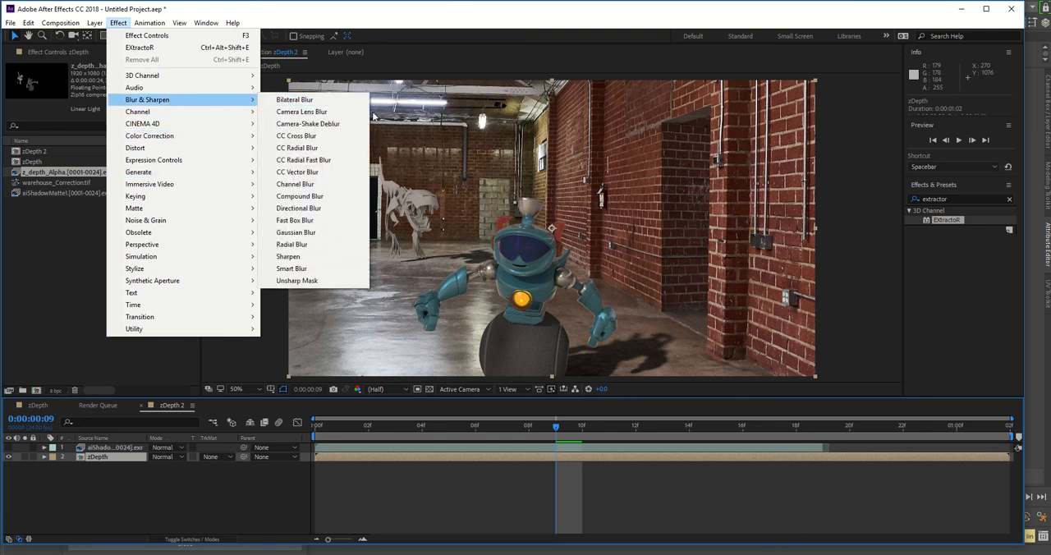
pyautogui.click(328, 112)
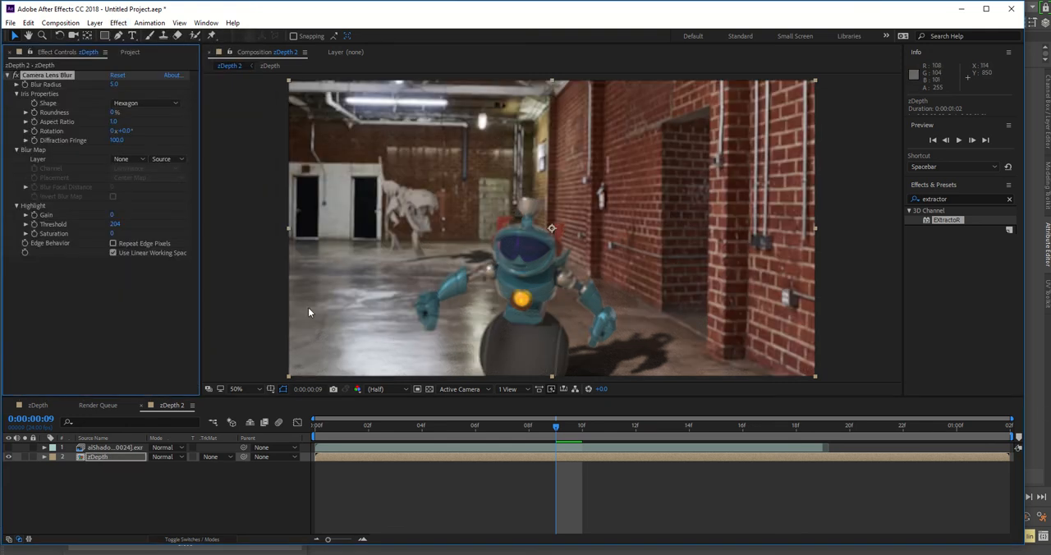
pyautogui.click(119, 159)
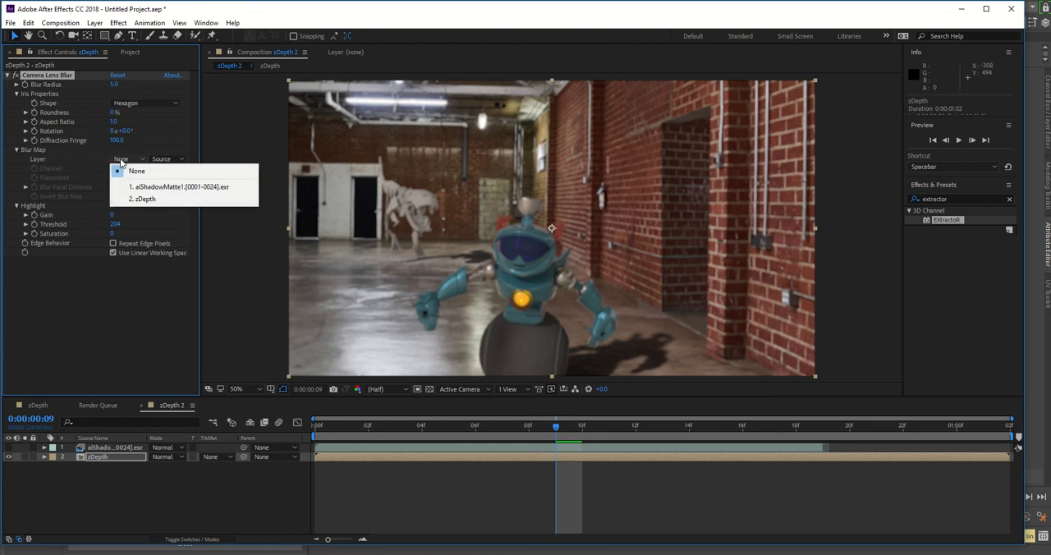
pyautogui.click(153, 190)
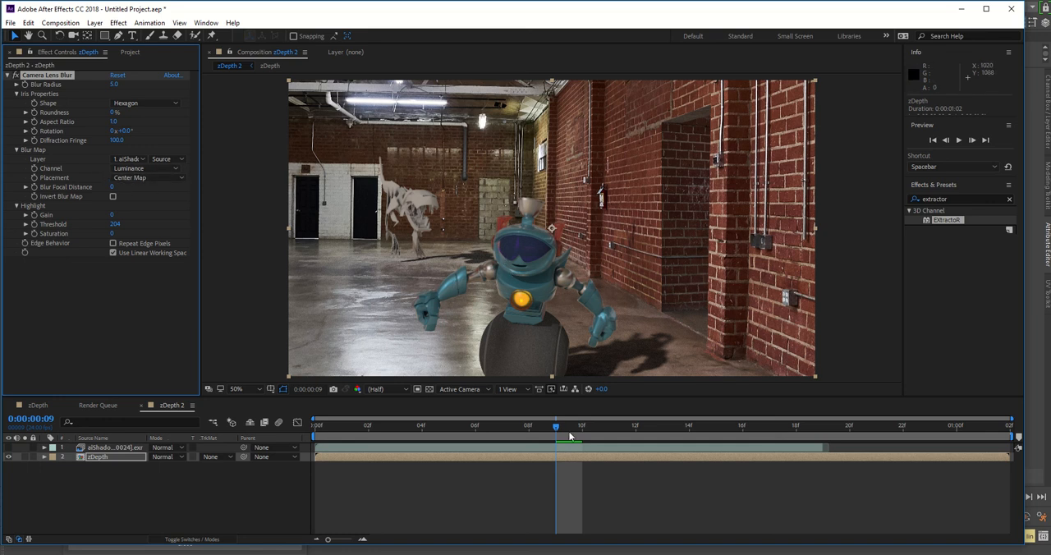
# Step: Compare the blur at frame 13 with Invert Blur Map on and off, leaving the option off
pyautogui.moveTo(638, 432); pyautogui.dragTo(685, 430)
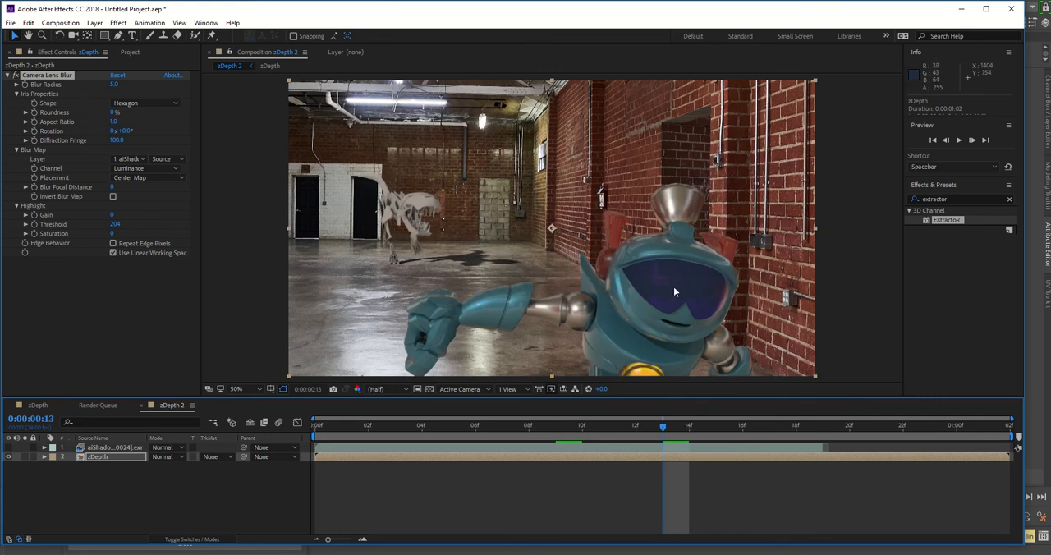
pyautogui.click(114, 197)
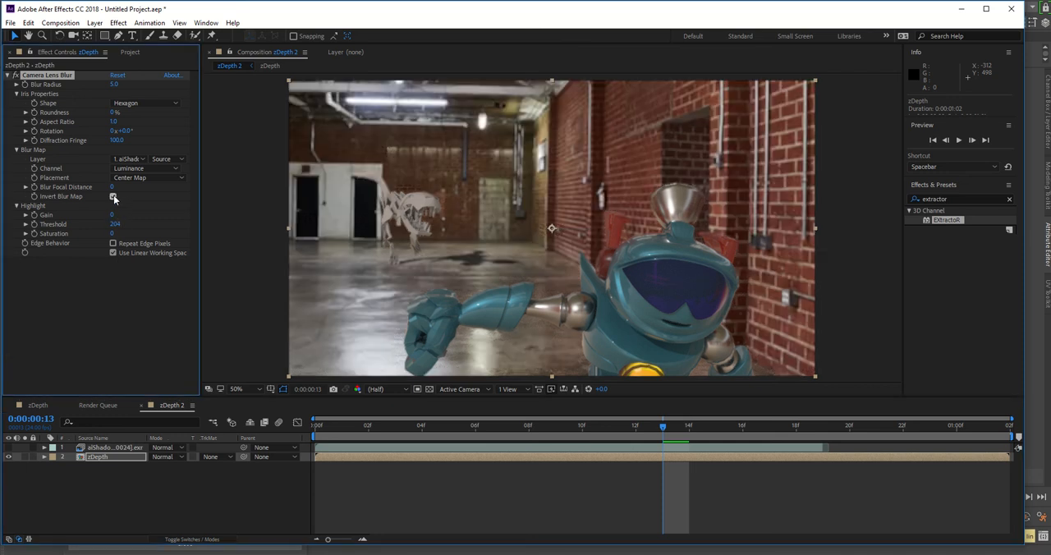
pyautogui.click(113, 197)
pyautogui.click(113, 197)
pyautogui.click(113, 197)
pyautogui.click(113, 197)
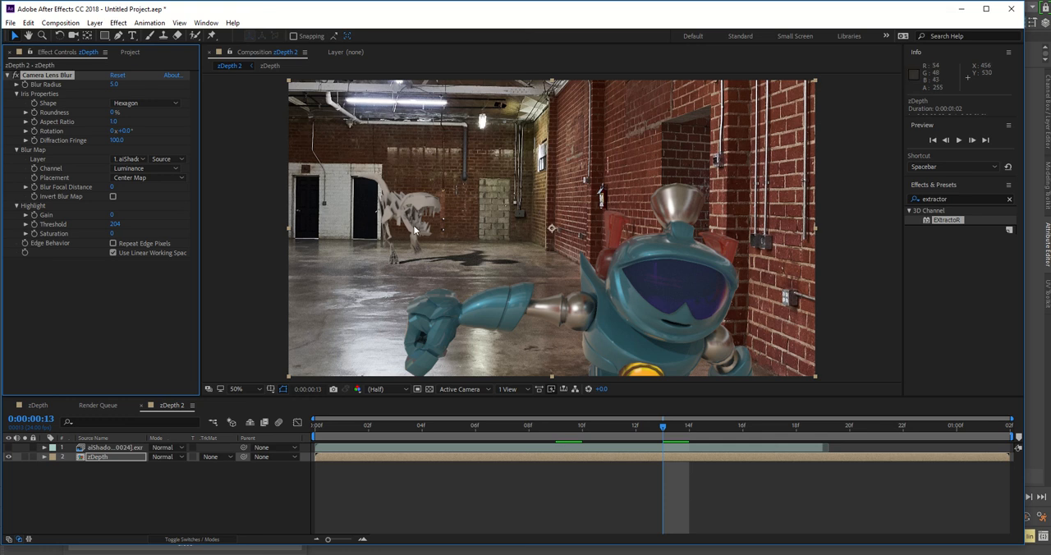
# Step: Try a Blur Radius of 54 on the Camera Lens Blur, and return it to 5
pyautogui.moveTo(113, 84); pyautogui.dragTo(144, 89)
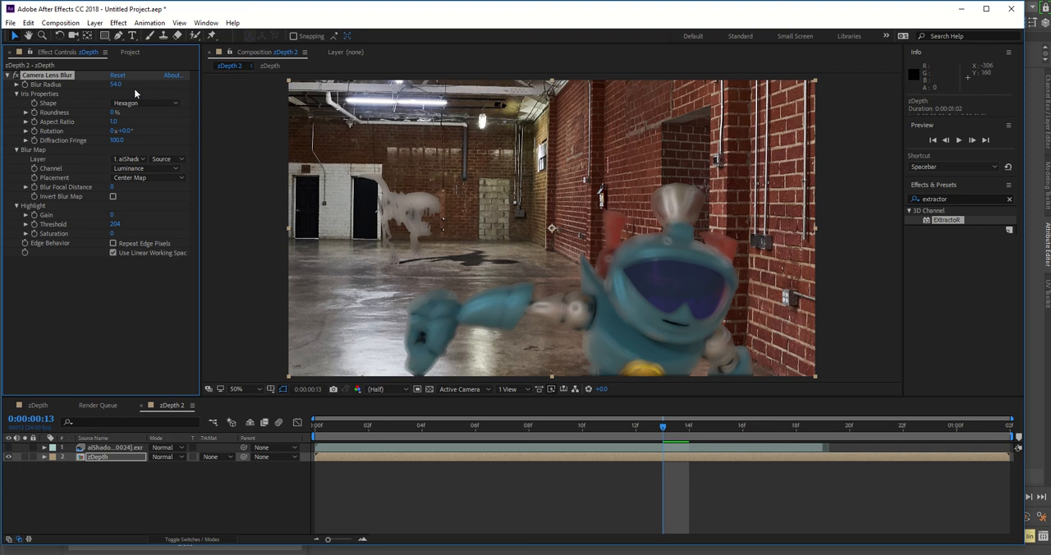
pyautogui.click(116, 84)
pyautogui.write('0')
pyautogui.press('Return')
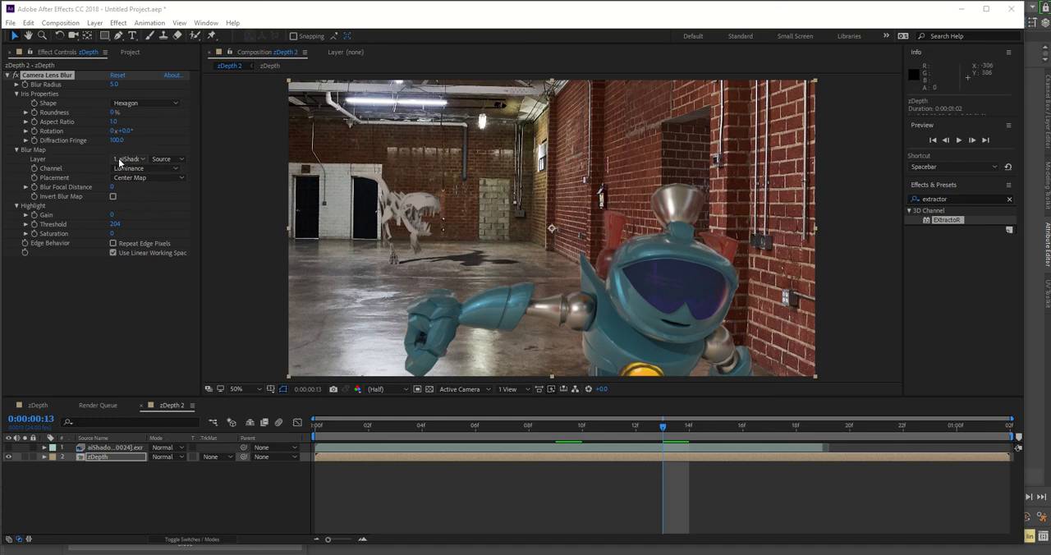
# Step: Set the blur map layer of the Camera Lens Blur to read from Effects & Masks
pyautogui.click(161, 159)
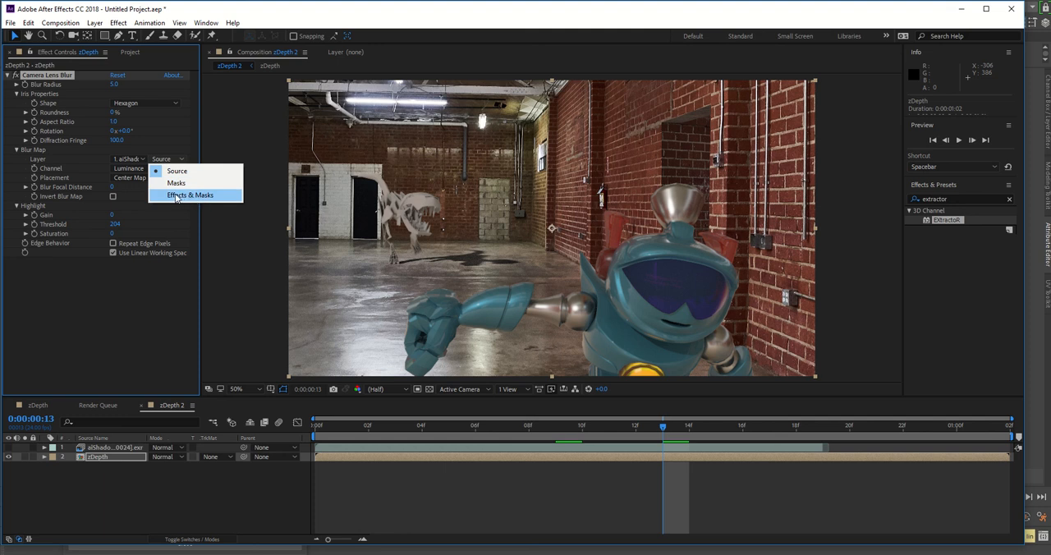
pyautogui.click(176, 196)
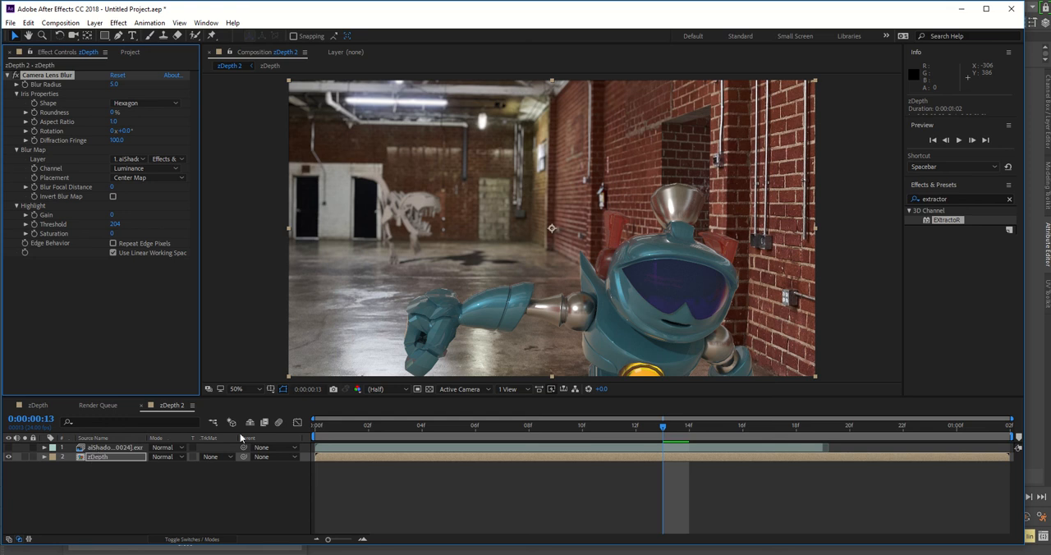
pyautogui.click(180, 159)
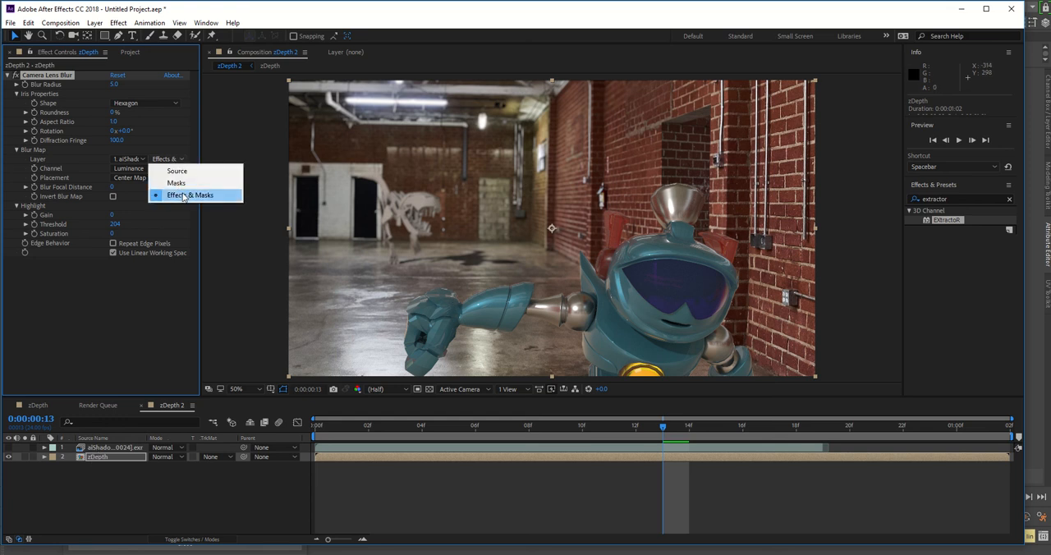
pyautogui.click(182, 197)
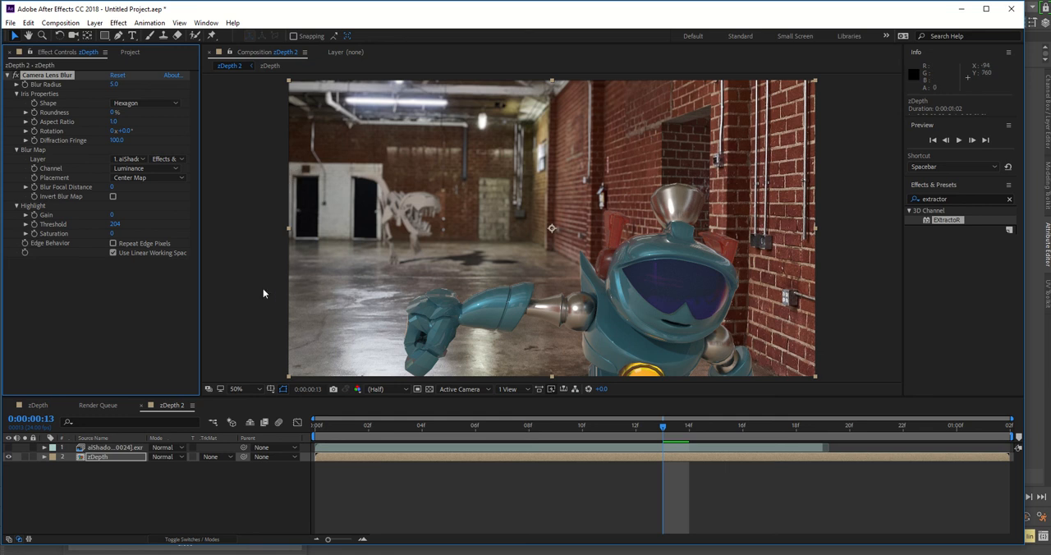
# Step: Enable Repeat Edge Pixels on the Camera Lens Blur, with a highlight Threshold of 92 and a Blur Radius of 3
pyautogui.click(112, 244)
pyautogui.moveTo(115, 224); pyautogui.dragTo(95, 225)
pyautogui.moveTo(113, 85); pyautogui.dragTo(114, 89)
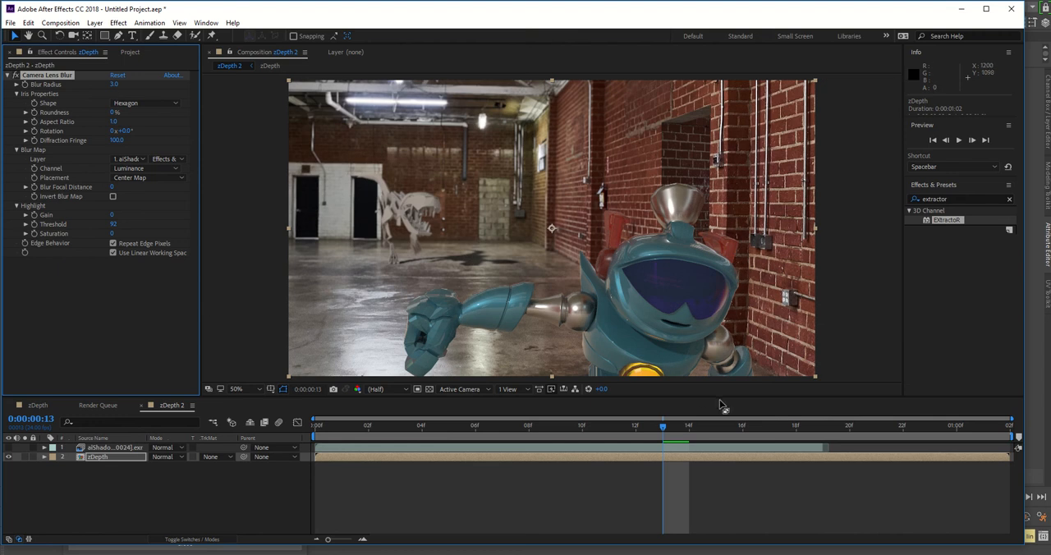
# Step: Check the blur on the early frames of zDepth 2 and set the Camera Lens Blur radius to 5
pyautogui.moveTo(579, 426); pyautogui.dragTo(474, 433)
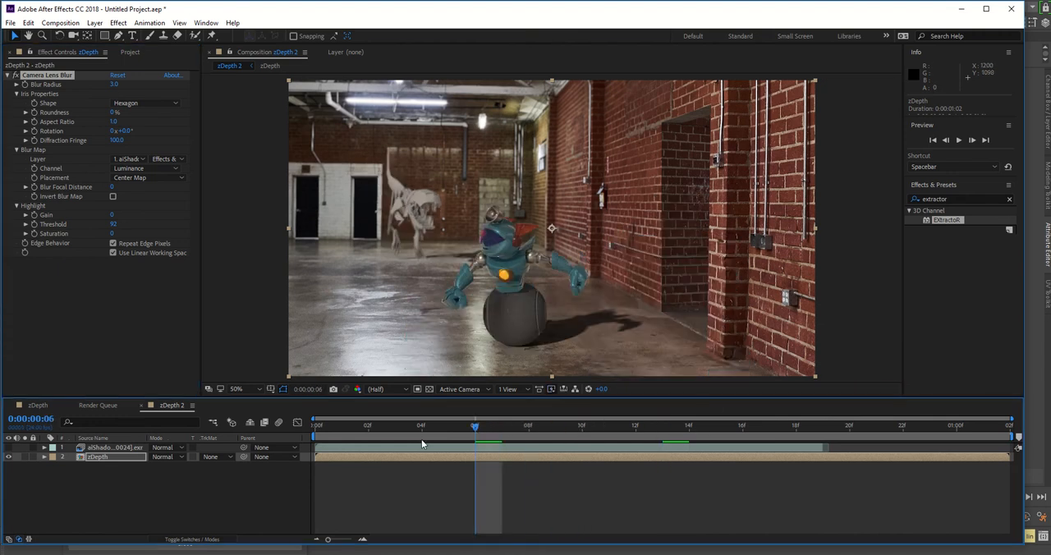
pyautogui.click(368, 430)
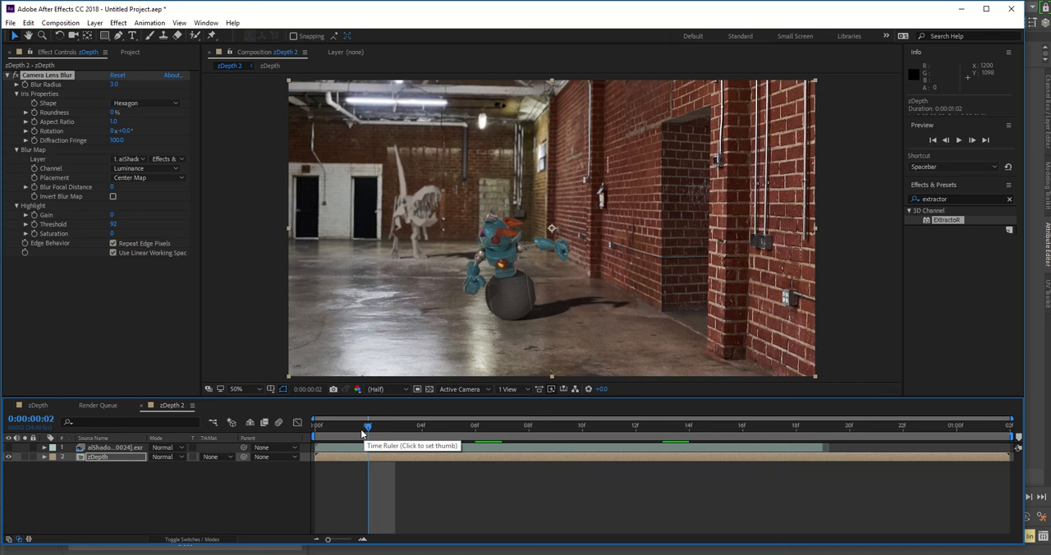
pyautogui.click(346, 433)
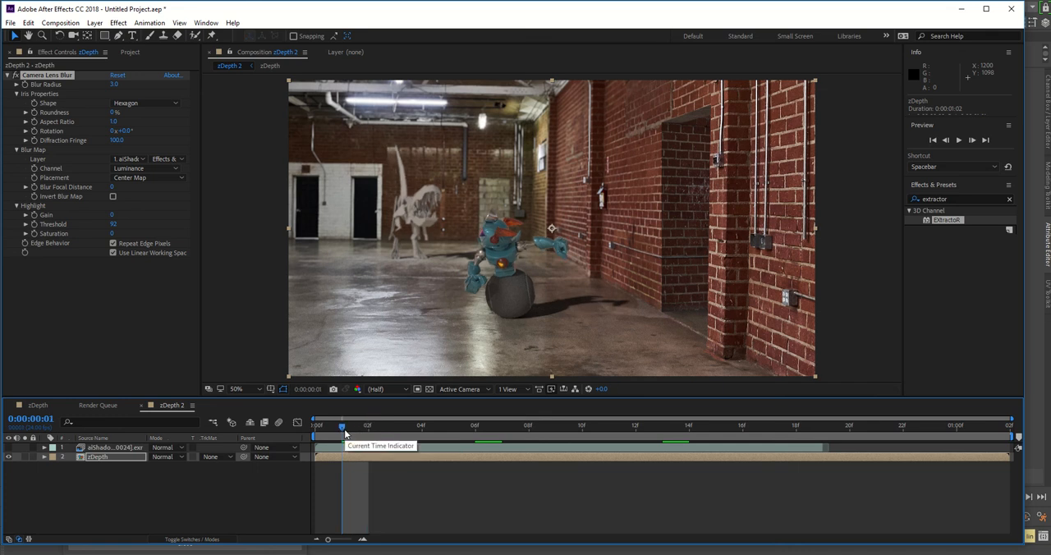
pyautogui.moveTo(363, 431); pyautogui.dragTo(395, 429)
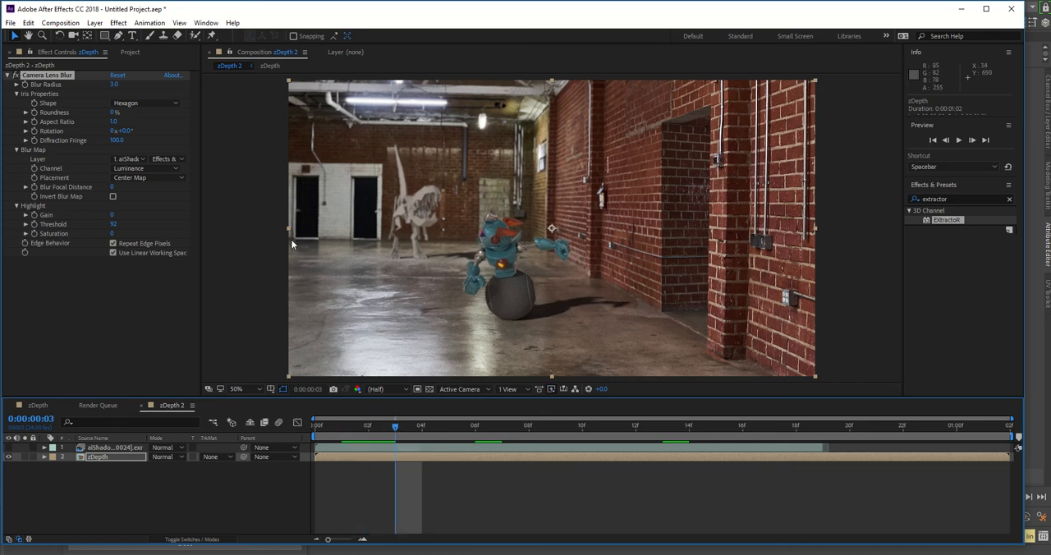
pyautogui.click(113, 84)
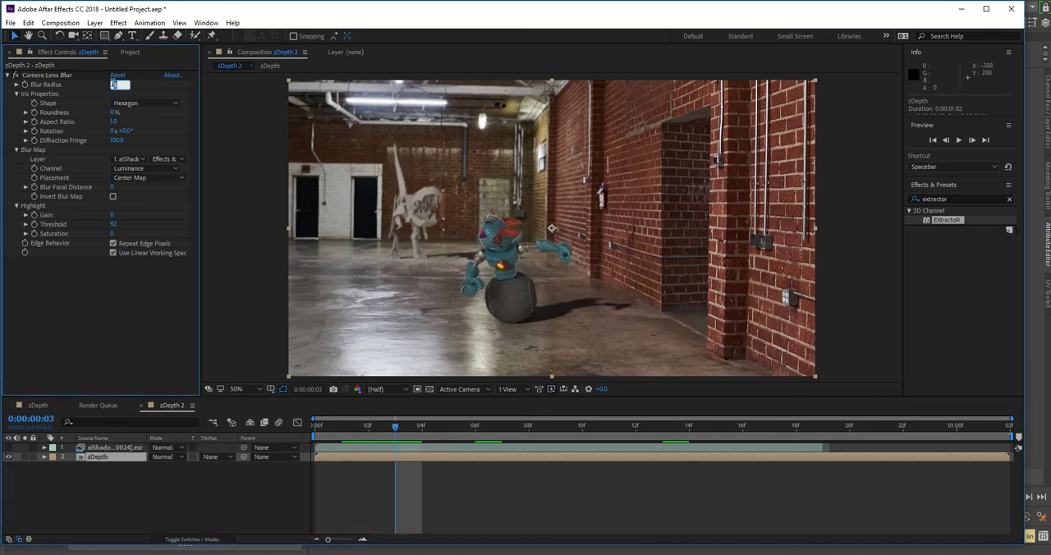
pyautogui.write('5')
pyautogui.press('Return')
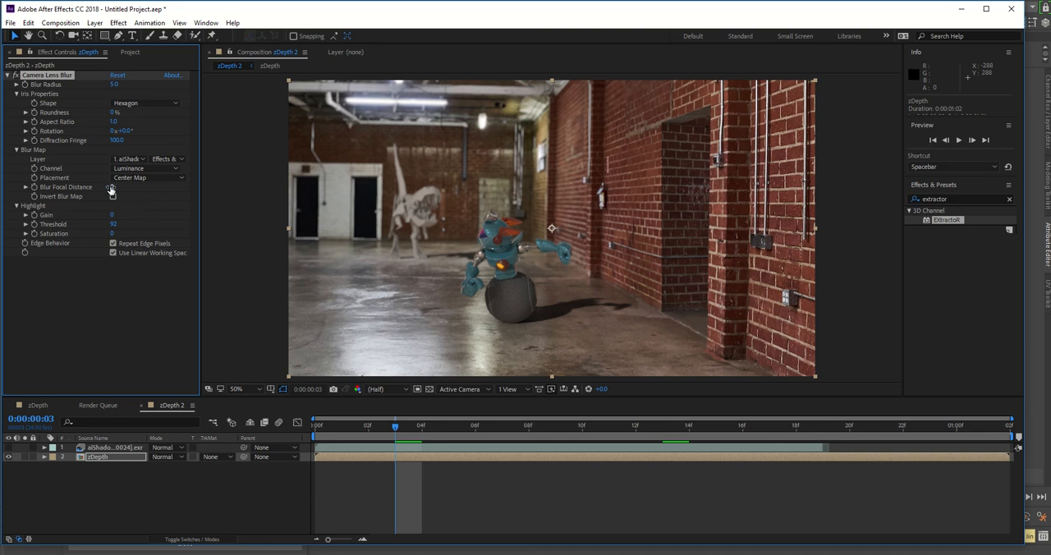
# Step: Set the Blur Focal Distance to 10 and check the depth of field at frames 15 and 6
pyautogui.moveTo(112, 188)
pyautogui.mouseDown()
pyautogui.moveTo(139, 188)
pyautogui.moveTo(131, 192)
pyautogui.mouseUp()
pyautogui.click(117, 188)
pyautogui.write('10')
pyautogui.press('Return')
pyautogui.moveTo(497, 428); pyautogui.dragTo(645, 433)
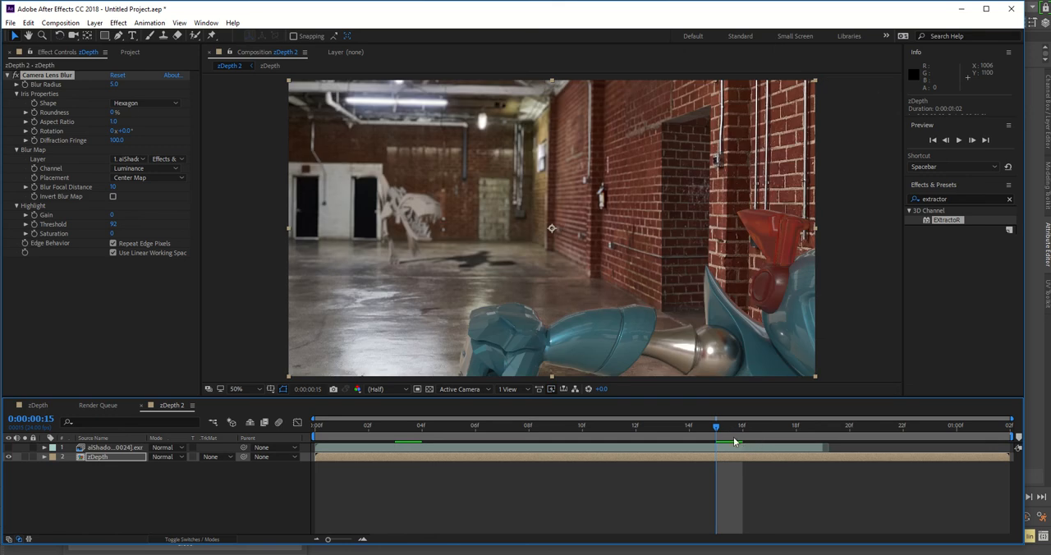
pyautogui.click(481, 424)
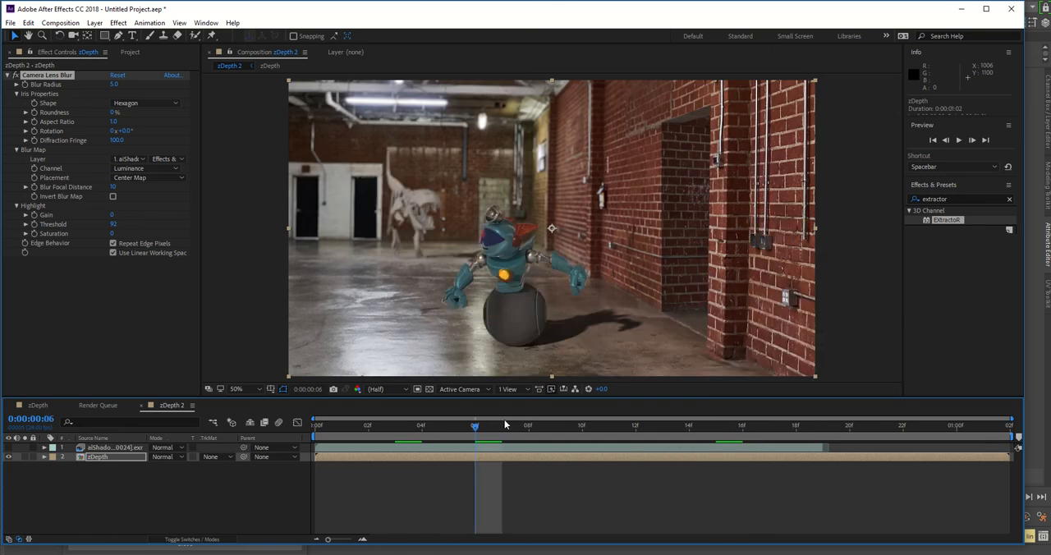
pyautogui.click(117, 490)
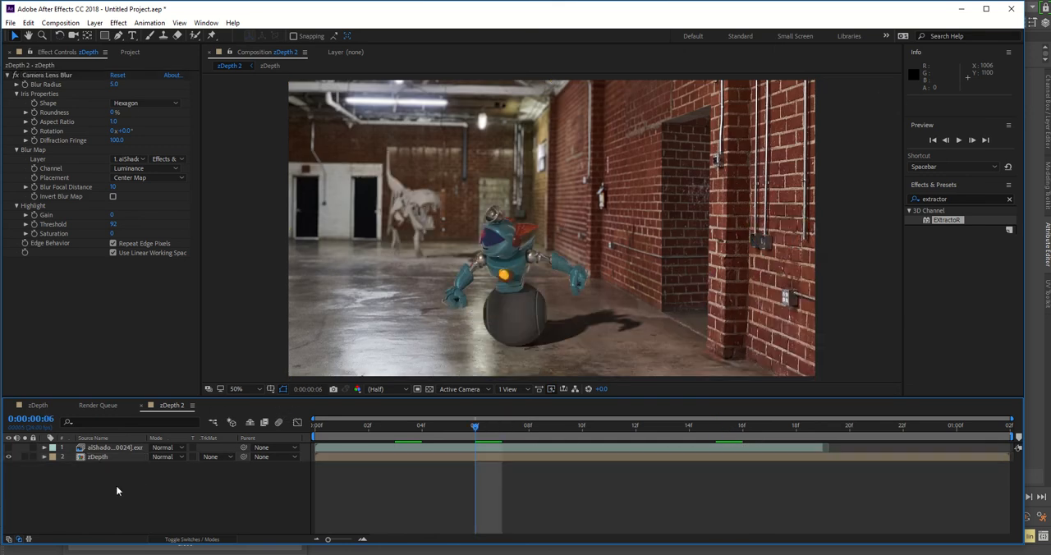